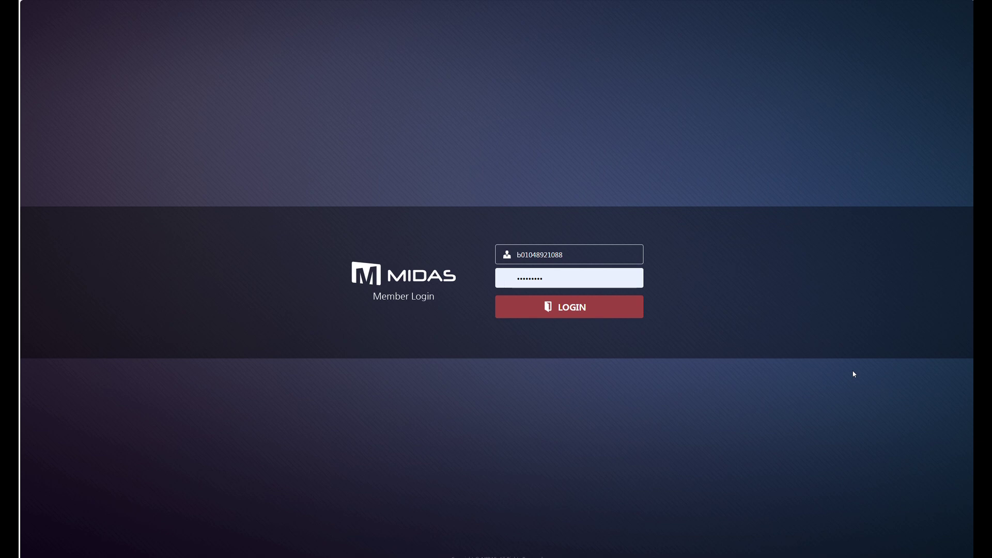
# Log in to the member account and open the shop's record in 거래업체 관리 for editing
pyautogui.click(580, 312)
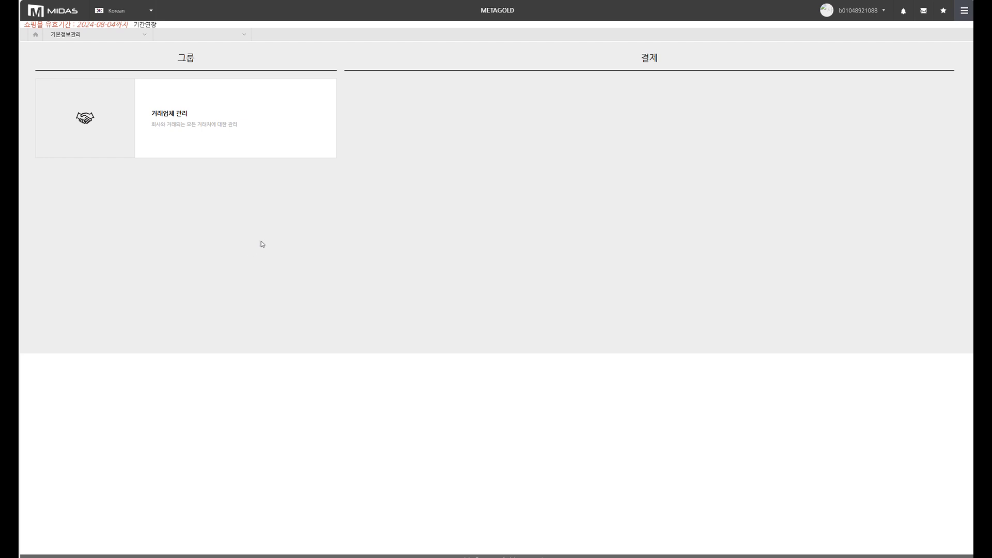
pyautogui.click(182, 114)
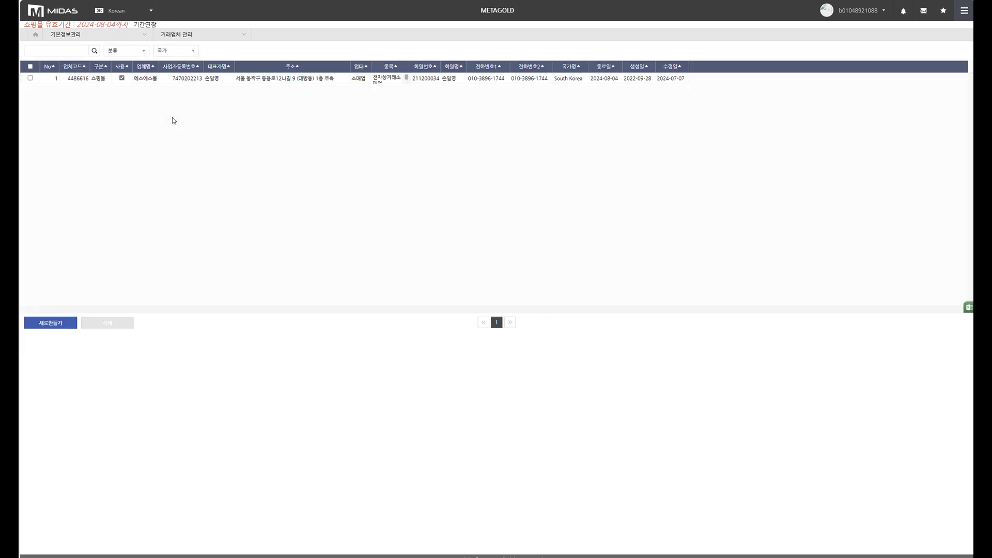
pyautogui.doubleClick(193, 78)
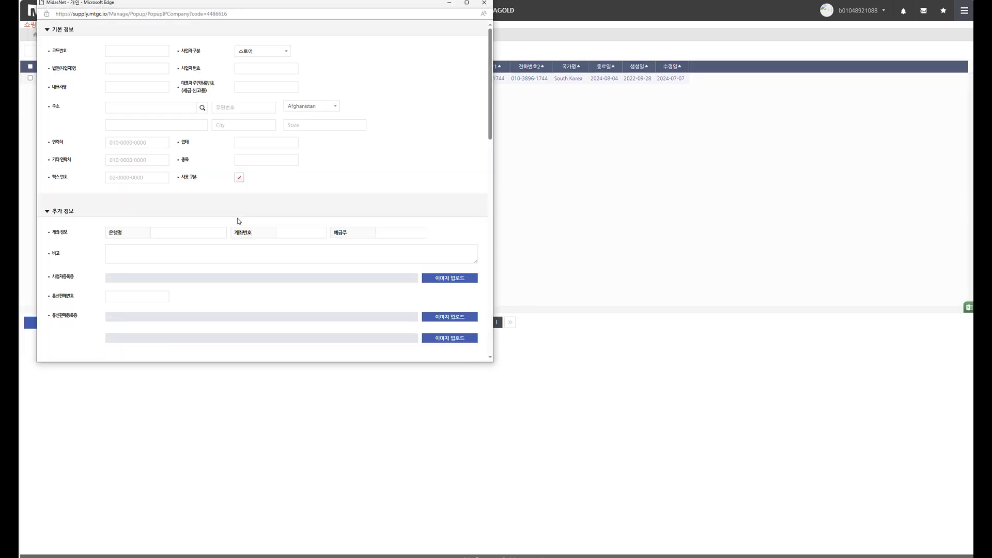
# Choose 로젠택배 as the delivery company in the record's 배송비 정책 section
pyautogui.scroll(-6, 238, 221)
pyautogui.scroll(-10, 238, 221)
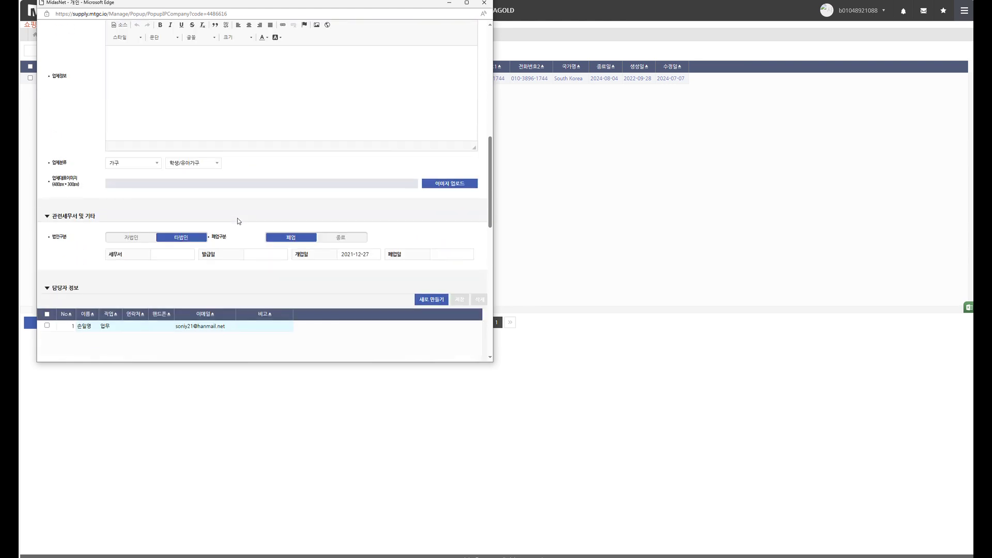
pyautogui.scroll(-3, 238, 221)
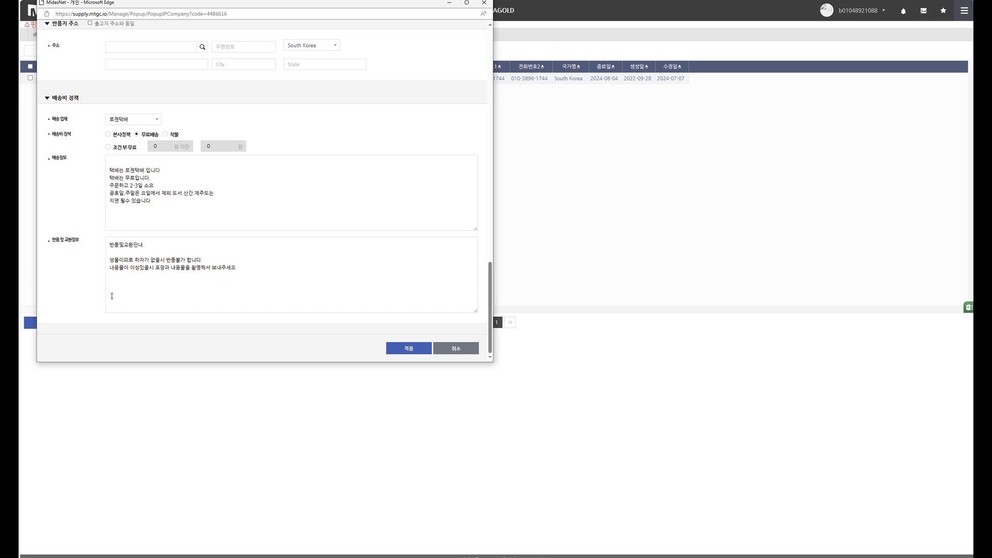
pyautogui.click(156, 121)
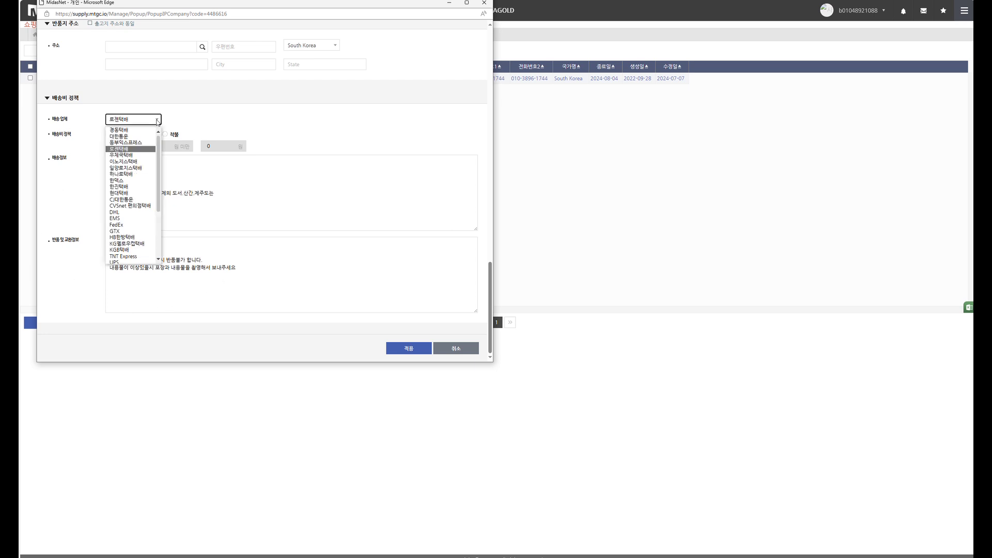
pyautogui.click(142, 150)
pyautogui.click(158, 121)
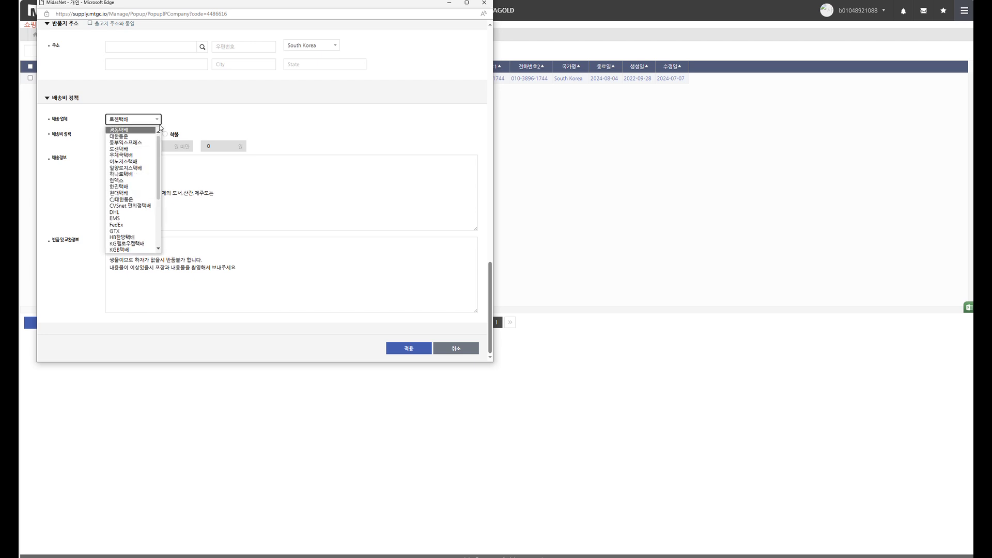
pyautogui.click(158, 121)
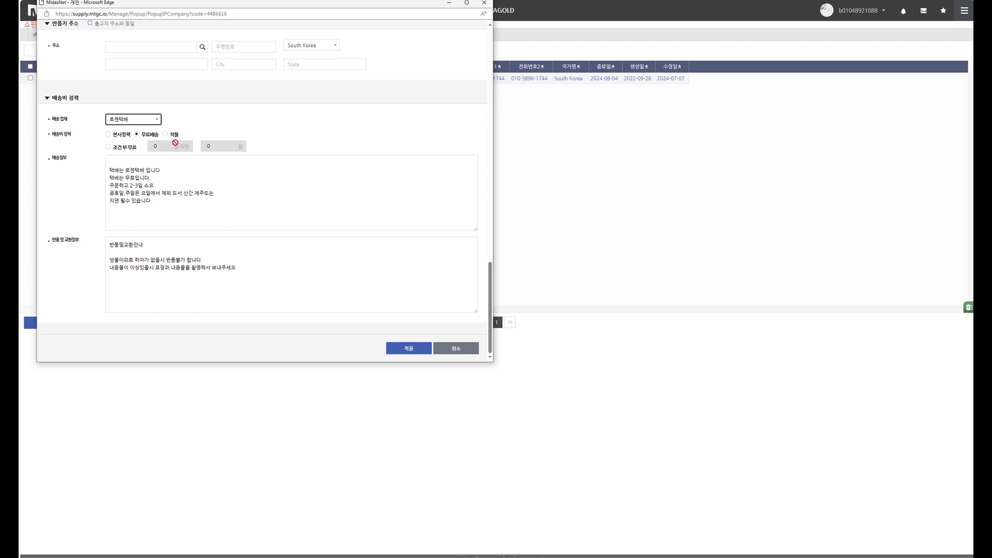
# Try the 조건부 무료 shipping policy with a 3000 won fee for orders under 50000 won
pyautogui.click(109, 148)
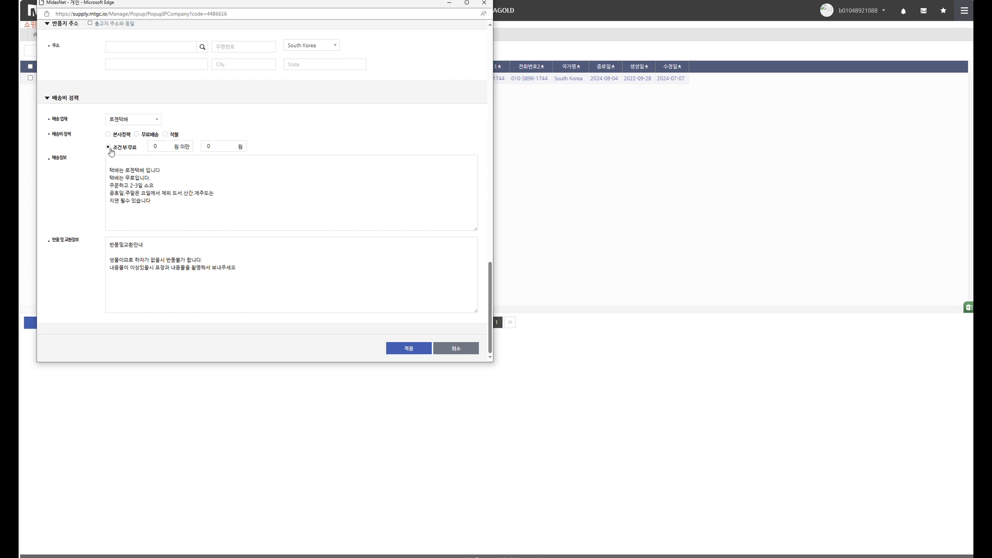
pyautogui.click(137, 137)
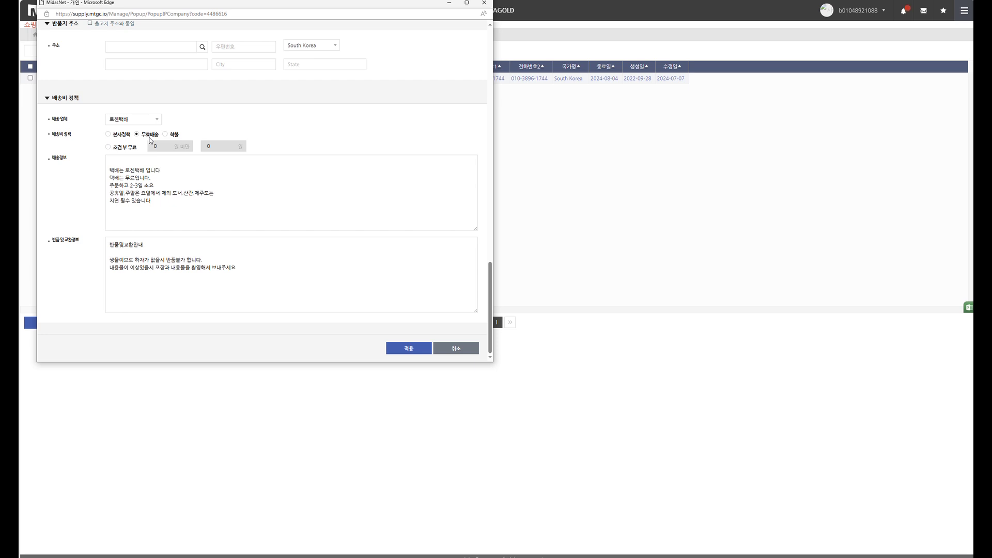
pyautogui.click(108, 148)
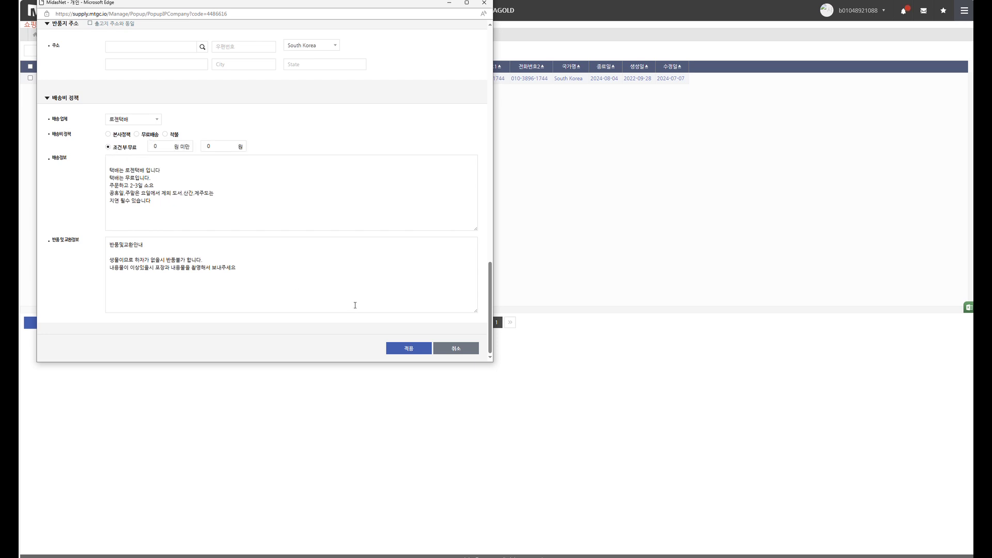
pyautogui.click(161, 146)
pyautogui.write('ㅋ')
pyautogui.click(225, 148)
pyautogui.write('3000')
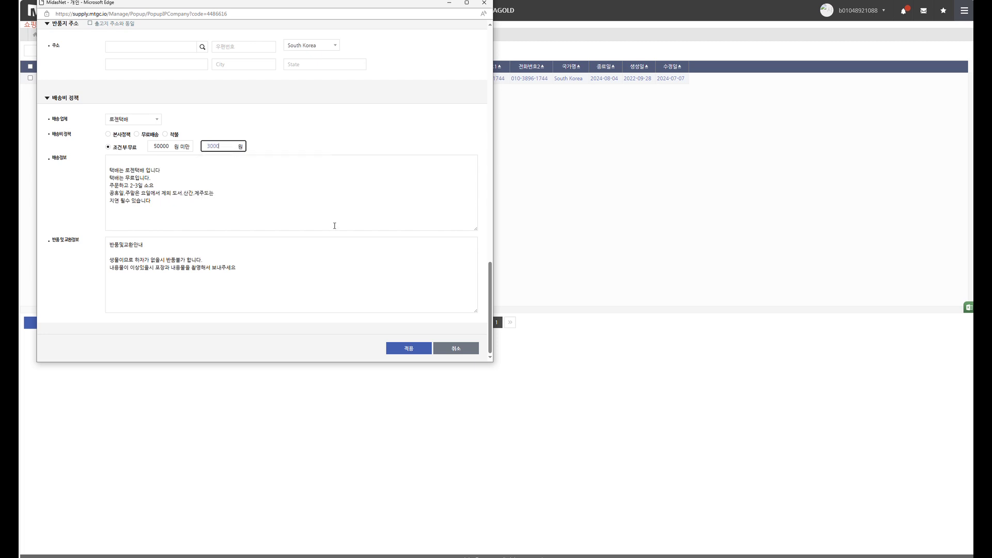
pyautogui.click(276, 146)
# Clear the order threshold and the delivery fee of the 조건부 무료 policy
pyautogui.moveTo(172, 146); pyautogui.dragTo(140, 151)
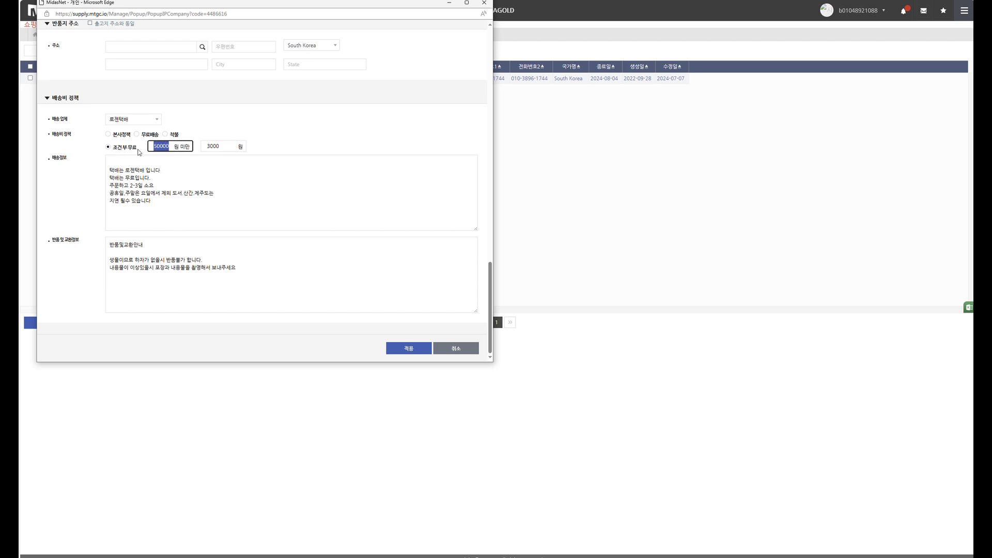
pyautogui.press('BackSpace')
pyautogui.moveTo(214, 147); pyautogui.dragTo(205, 149)
pyautogui.press('BackSpace')
pyautogui.click(228, 163)
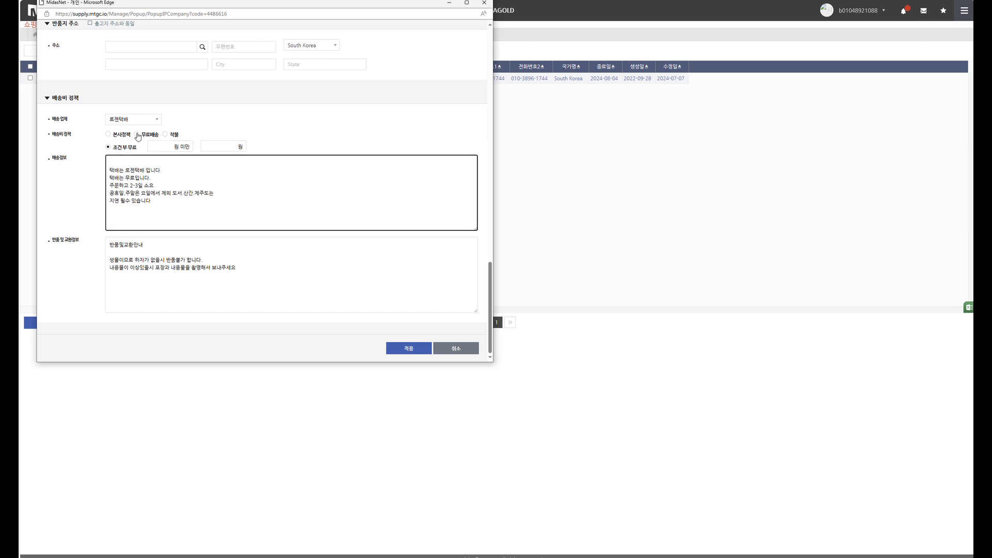
# Set the shipping policy to 무료배송 and save the company record
pyautogui.click(137, 134)
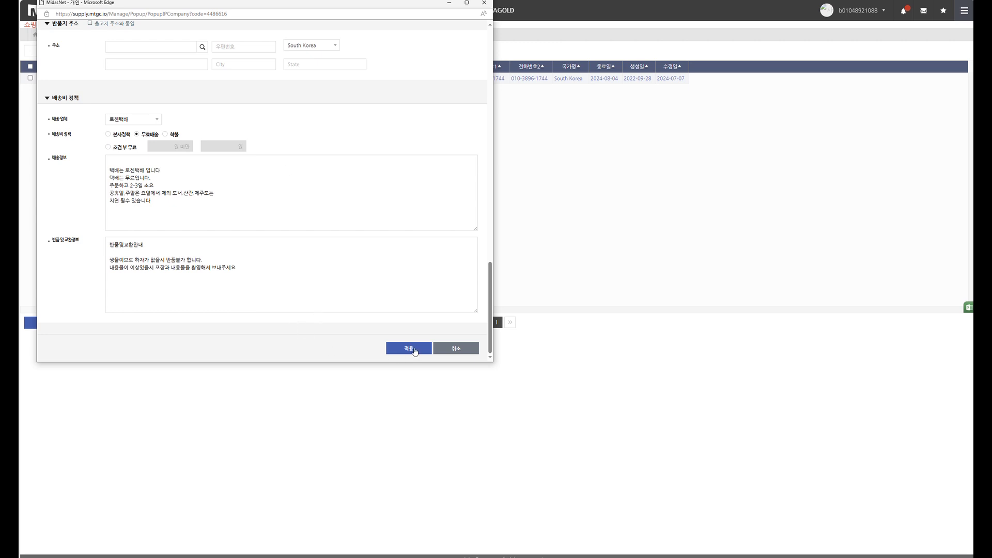
pyautogui.click(408, 348)
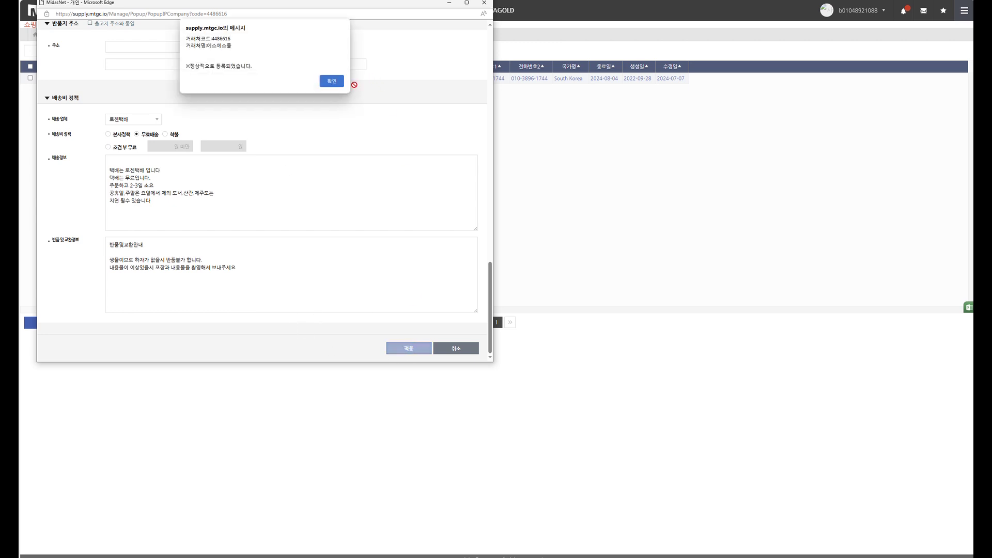
pyautogui.click(334, 81)
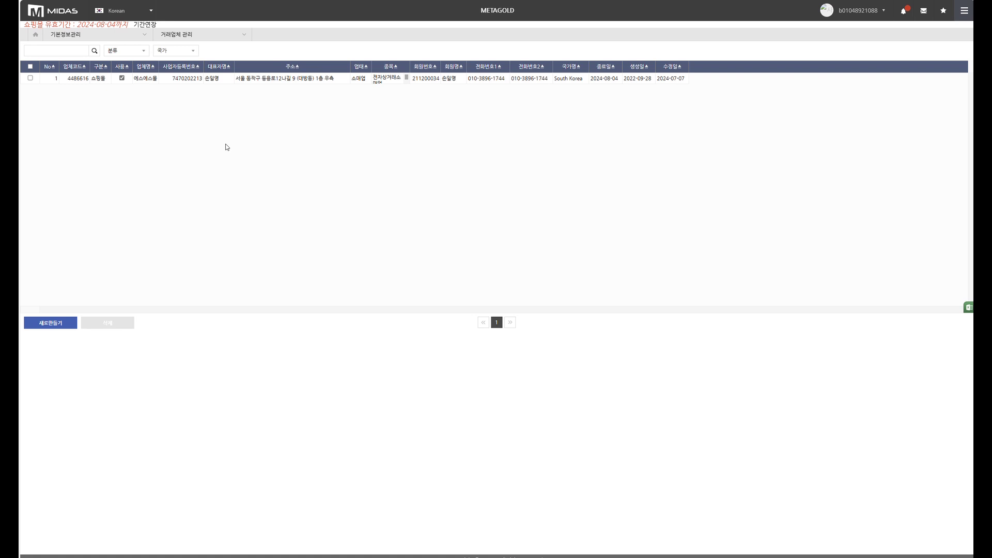
pyautogui.click(77, 34)
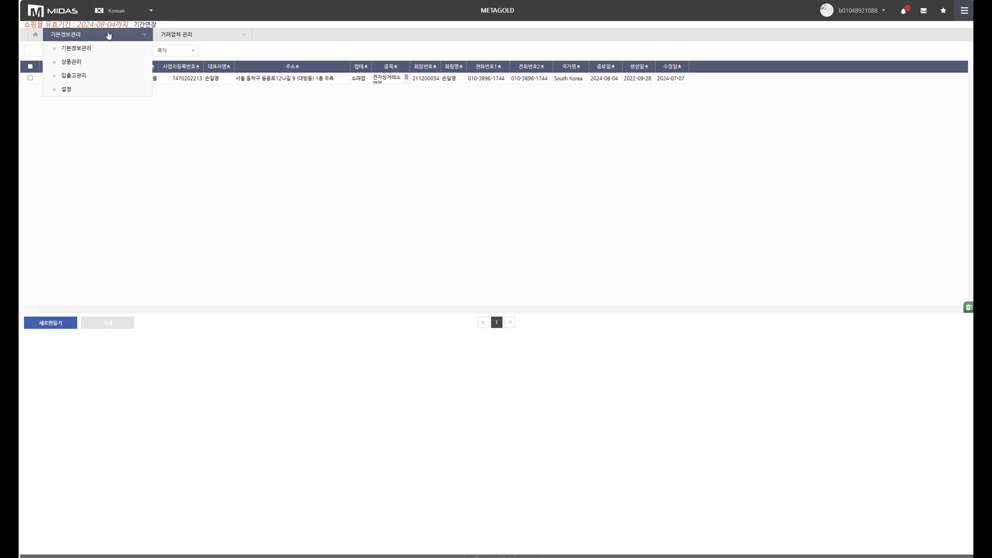
pyautogui.moveTo(96, 61)
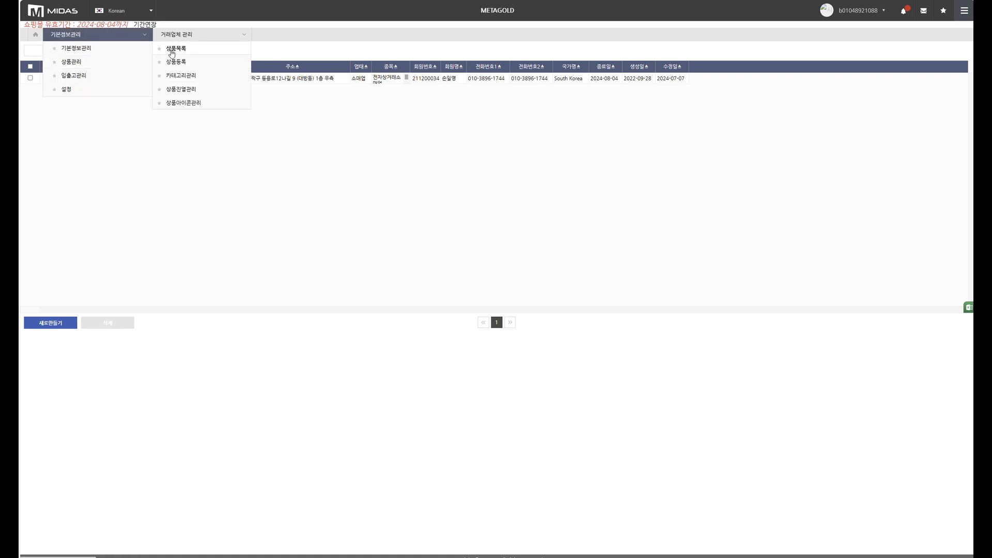
pyautogui.moveTo(78, 92)
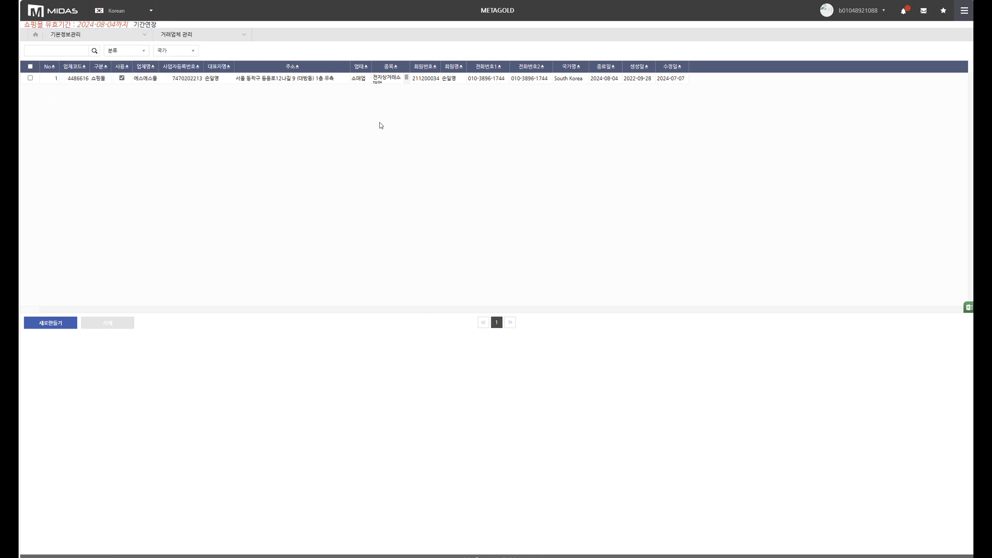
# Open the 상품등록 form and name the product "[문경몰]오미자청500ml 1개"
pyautogui.click(964, 11)
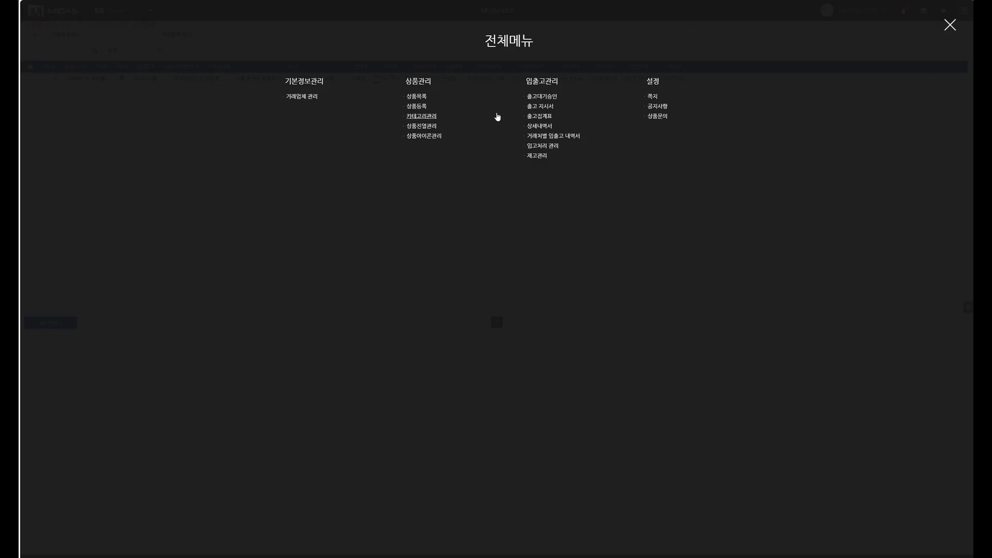
pyautogui.click(422, 108)
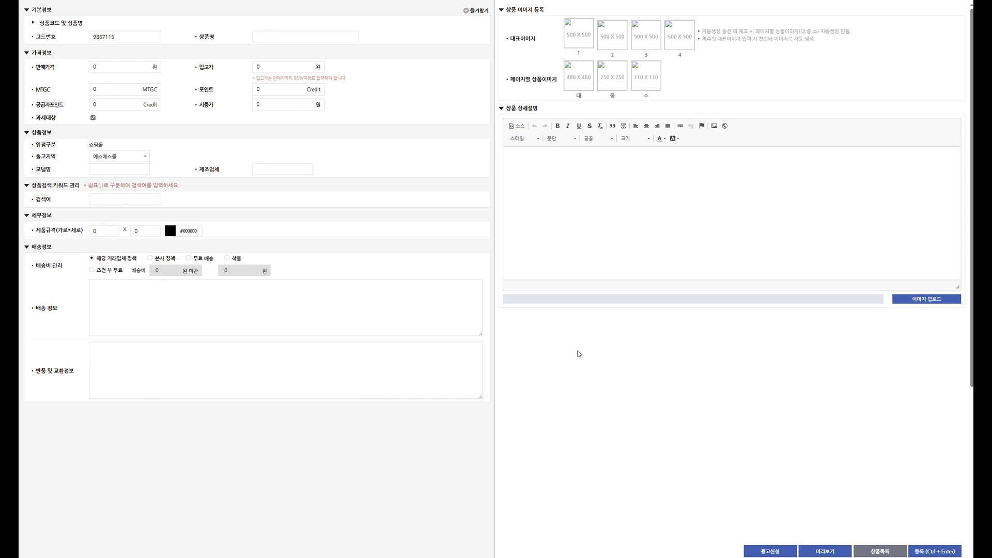
pyautogui.click(264, 37)
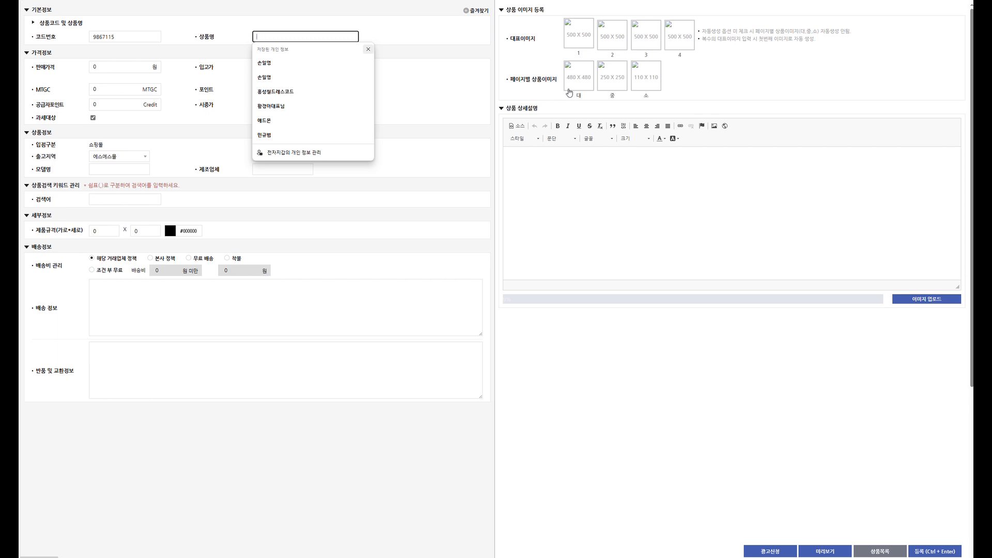
pyautogui.write('오미자청500ml 1개')
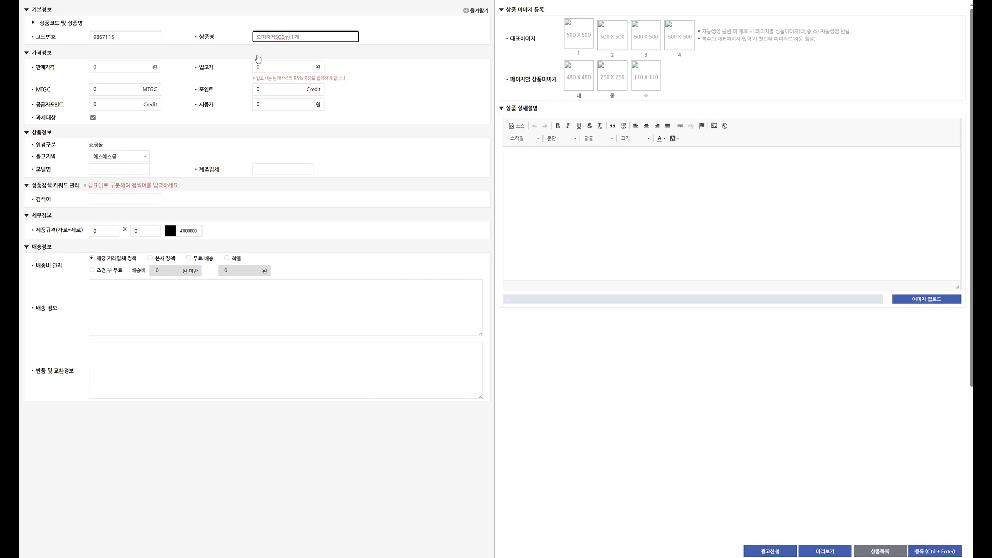
pyautogui.write('[문경 미]')
# Set the product's 판매가격 to 100 won and prefix its name with "구매금지"
pyautogui.click(108, 67)
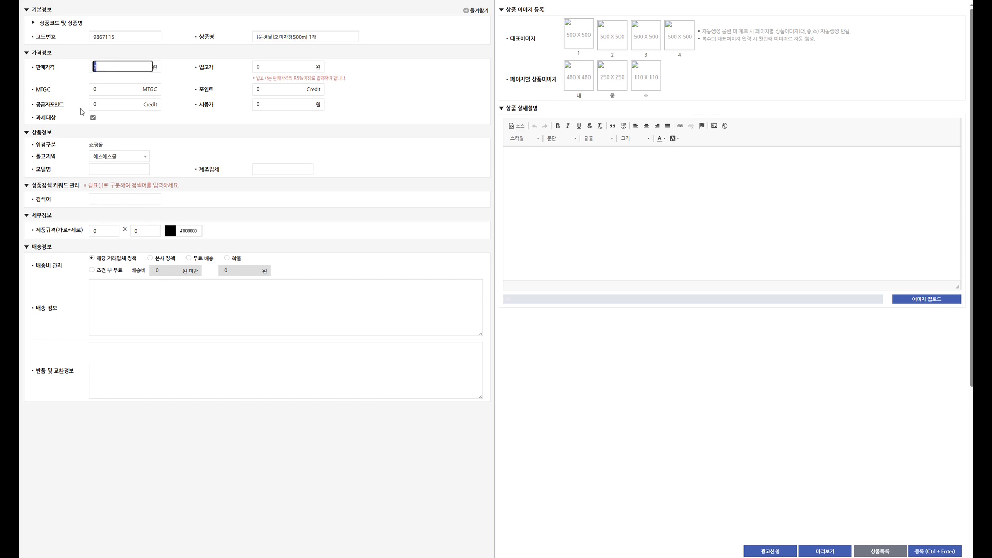
pyautogui.write('100')
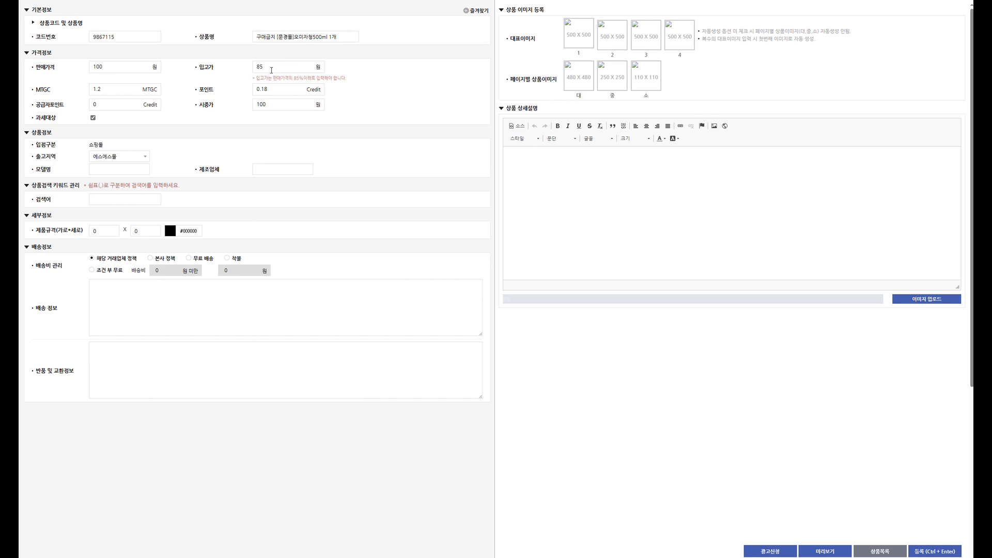
pyautogui.doubleClick(271, 68)
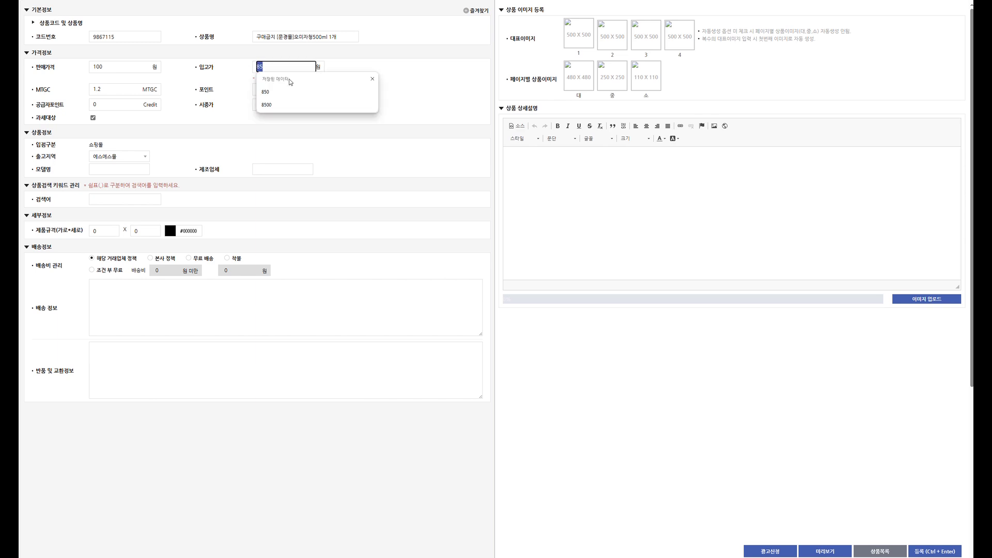
pyautogui.click(344, 53)
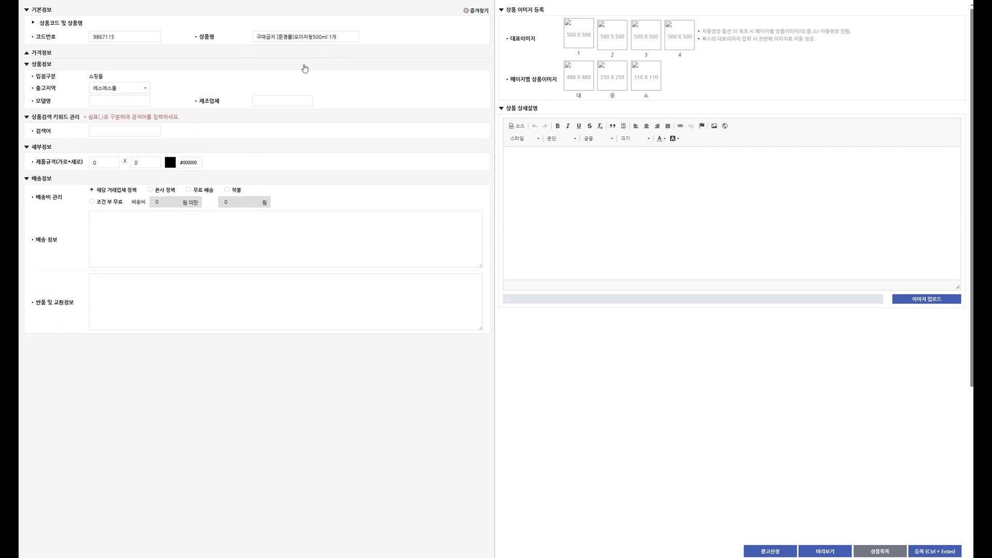
pyautogui.click(306, 56)
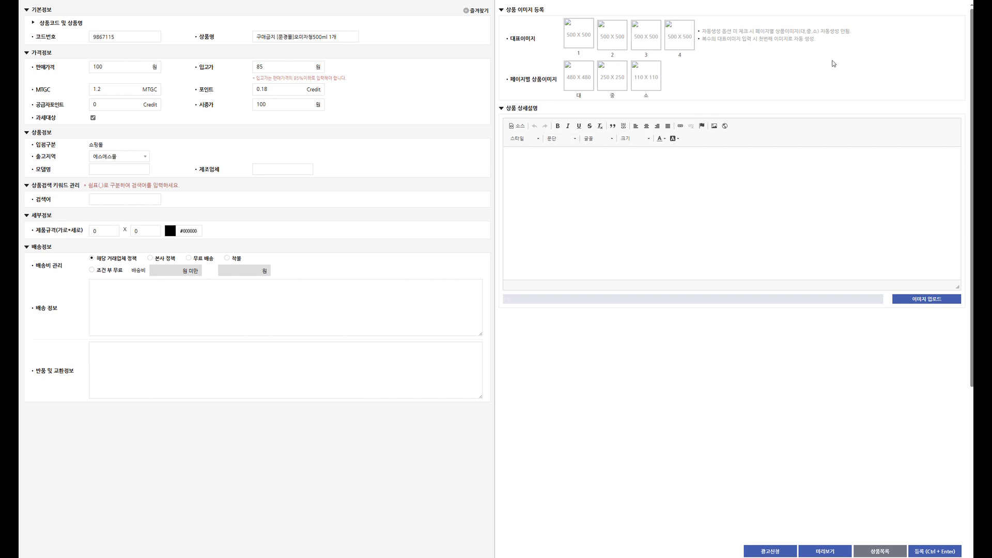
# Upload the 오미자대표이미지 file as the first 대표이미지 of the product
pyautogui.click(578, 42)
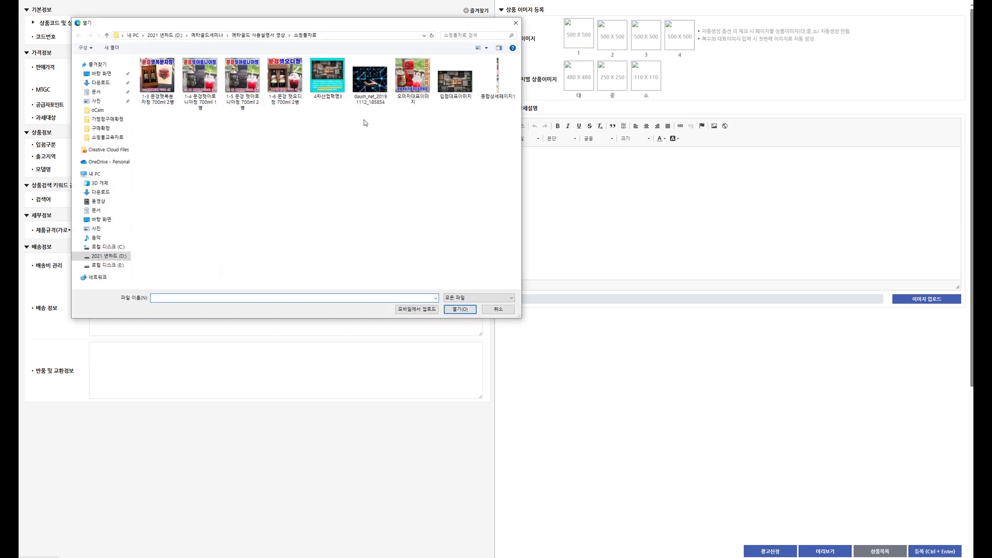
pyautogui.click(414, 89)
pyautogui.doubleClick(415, 88)
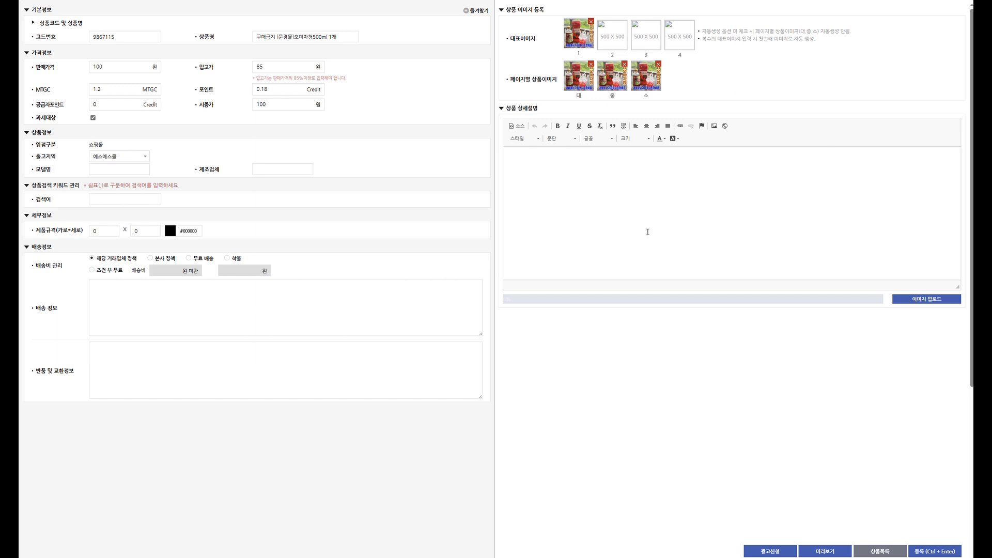
# Upload the 종합상세페이지1 image into the 상품 상세설명 section
pyautogui.click(924, 304)
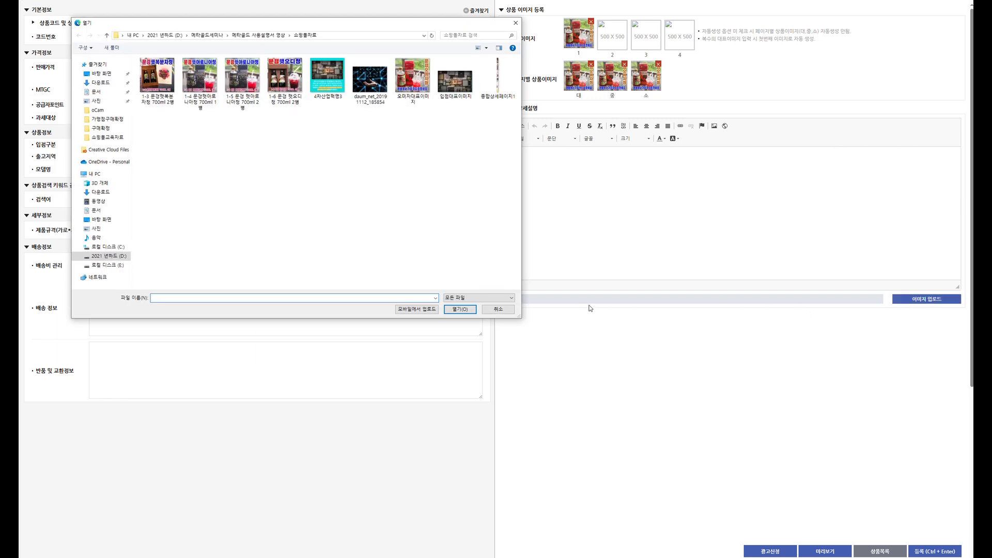
pyautogui.click(501, 85)
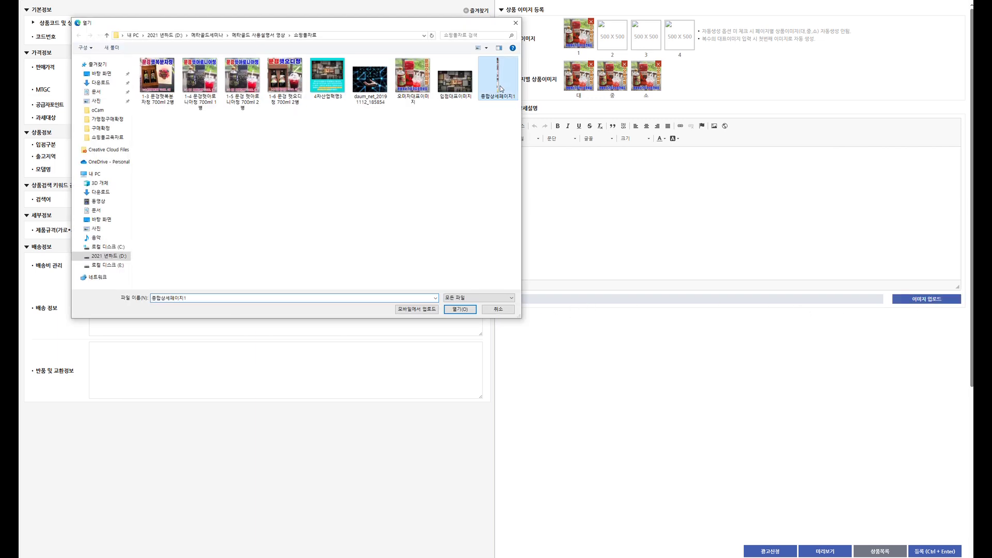
pyautogui.click(459, 309)
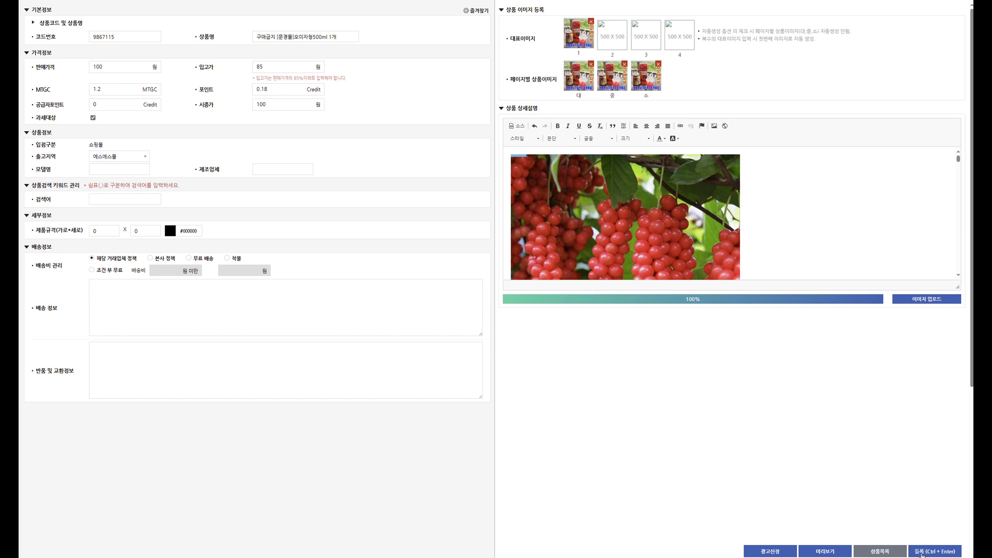
# Register the 오미자청500ml product with its current price and images, and apply the 승인 확인 summary
pyautogui.click(941, 553)
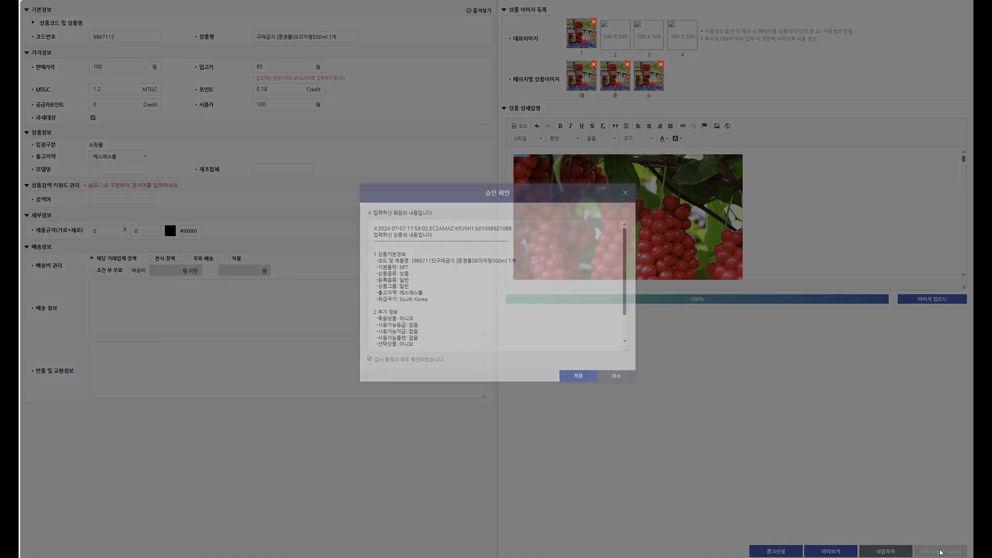
pyautogui.click(581, 379)
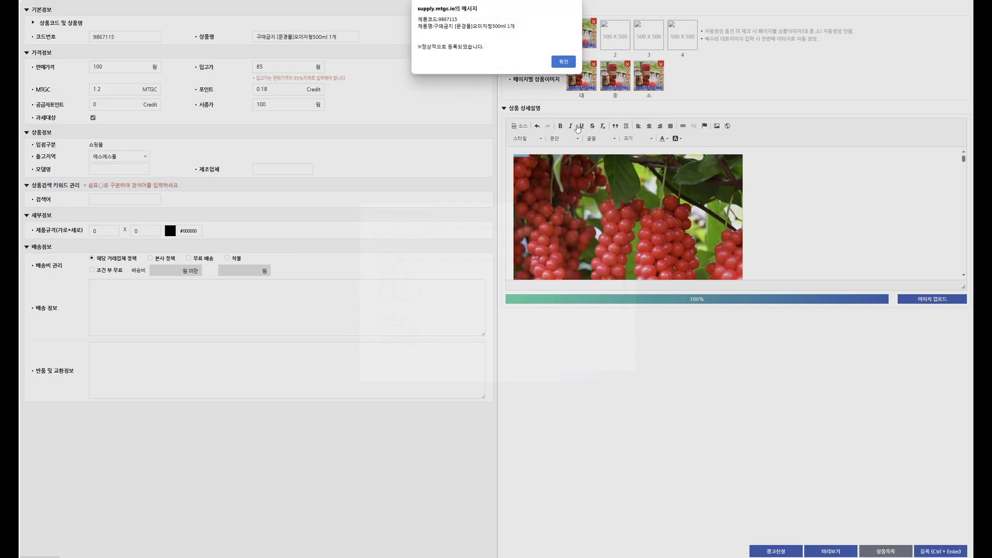
pyautogui.click(563, 63)
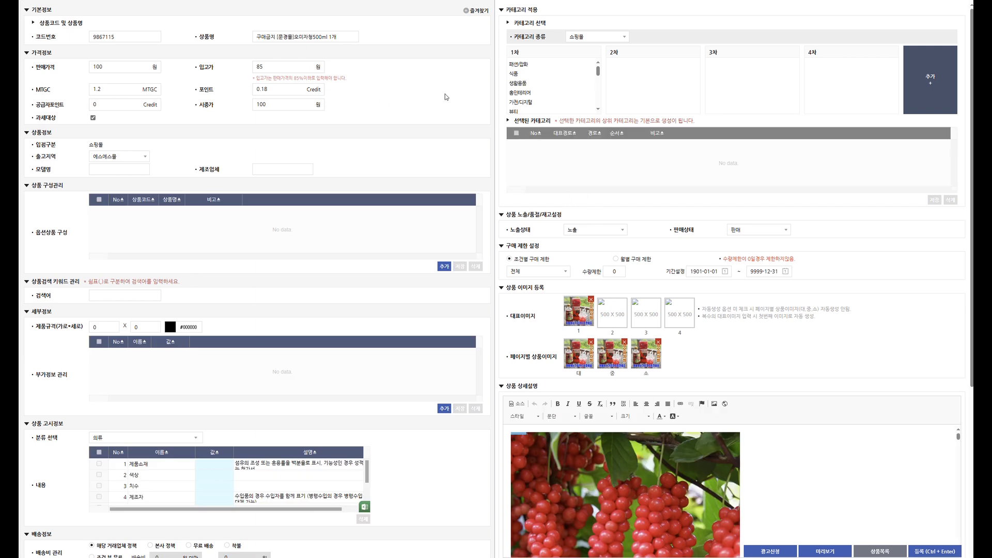
pyautogui.scroll(-4, 263, 416)
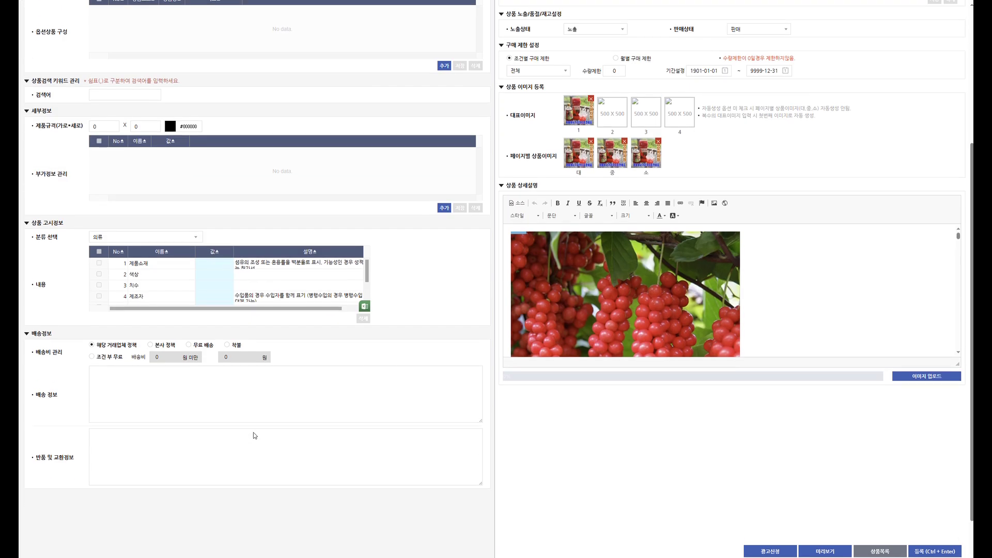
pyautogui.scroll(4, 453, 249)
pyautogui.scroll(-2, 454, 249)
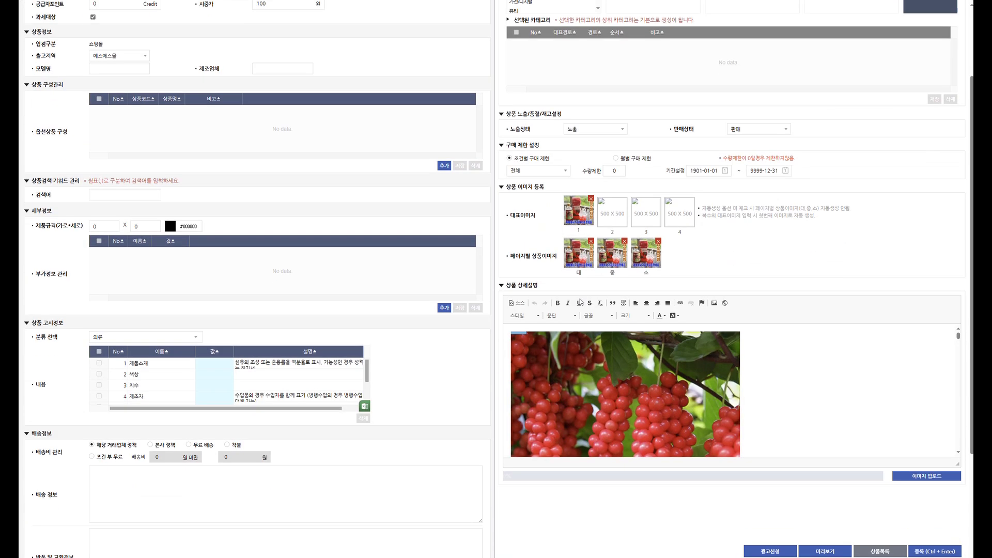
pyautogui.scroll(2, 712, 258)
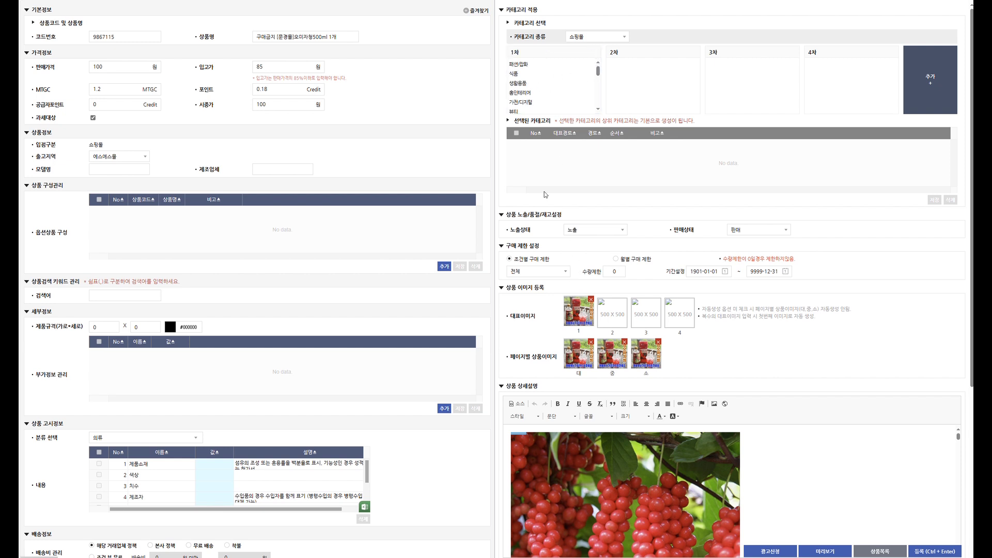
# Add the shopping mall category path 식품 > 건강식품 > 건강음료 to the product
pyautogui.click(514, 75)
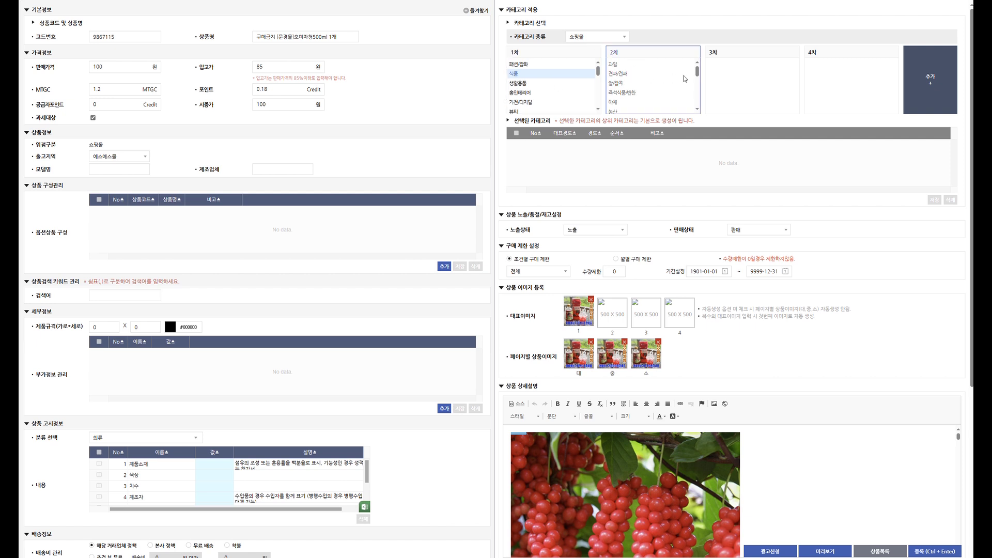
pyautogui.moveTo(697, 72); pyautogui.dragTo(697, 89)
pyautogui.scroll(-2, 669, 89)
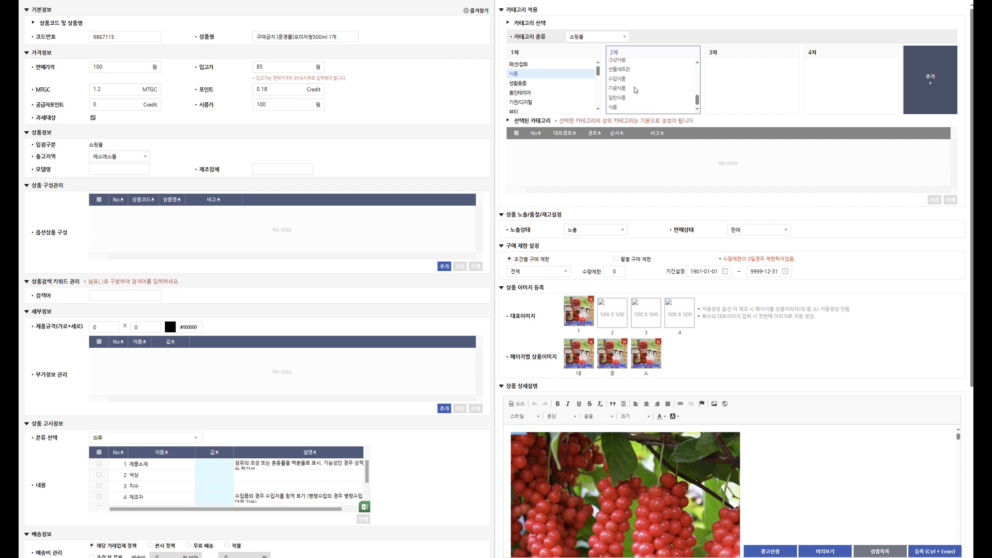
pyautogui.click(623, 61)
pyautogui.scroll(1, 623, 64)
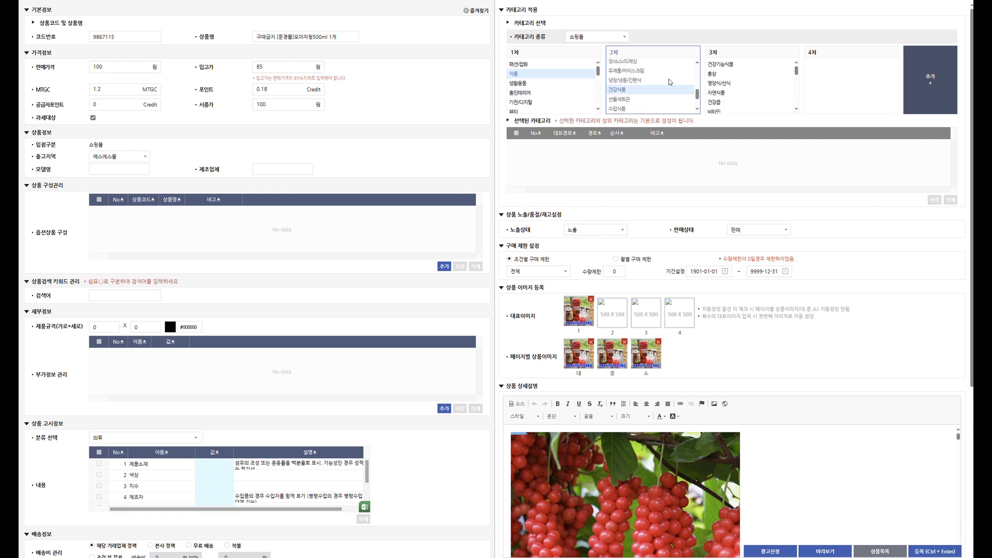
pyautogui.moveTo(797, 71); pyautogui.dragTo(797, 80)
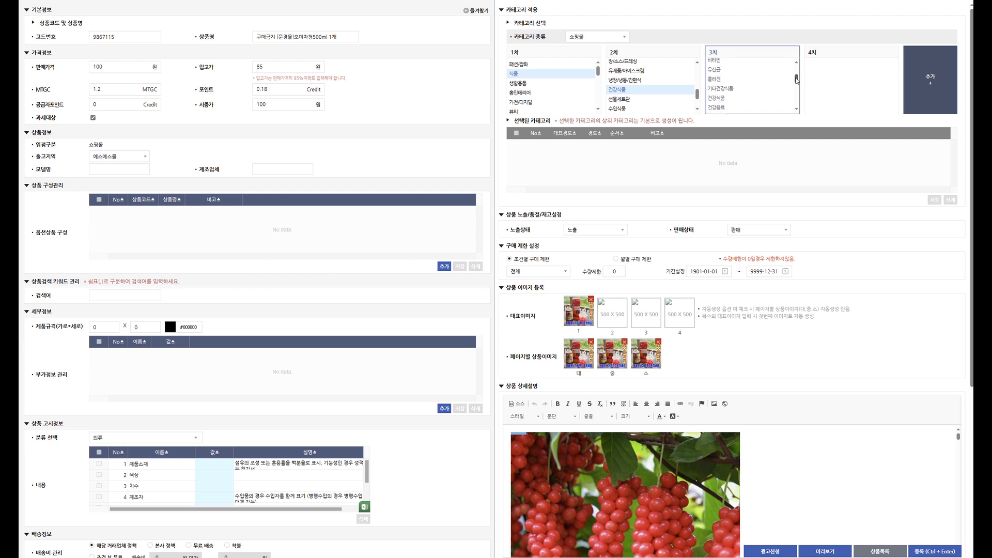
pyautogui.click(716, 107)
pyautogui.click(822, 77)
pyautogui.click(730, 111)
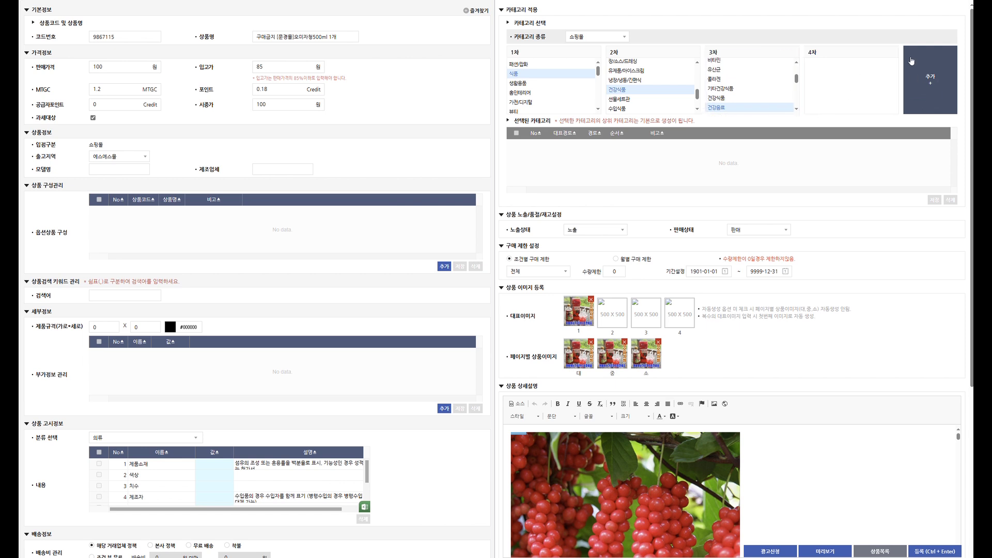
pyautogui.click(927, 75)
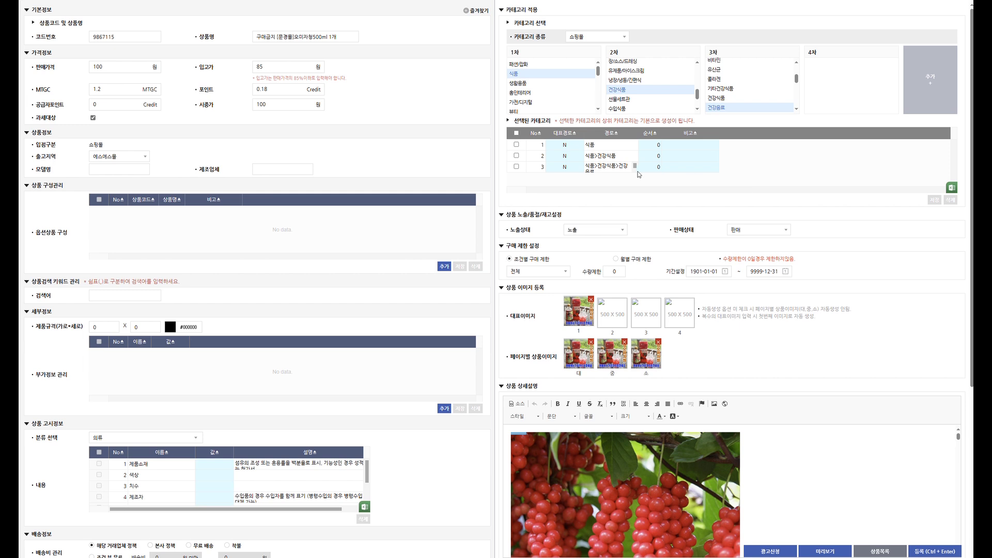
# Set 대표경로 to Y for the 식품>건강식품>건강음료 path and save the selected categories
pyautogui.doubleClick(574, 169)
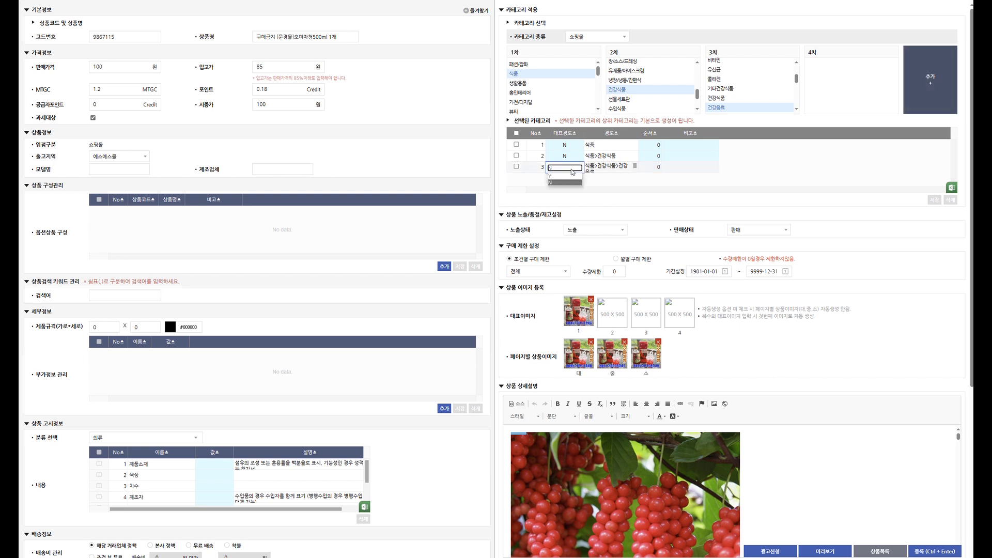
pyautogui.click(563, 176)
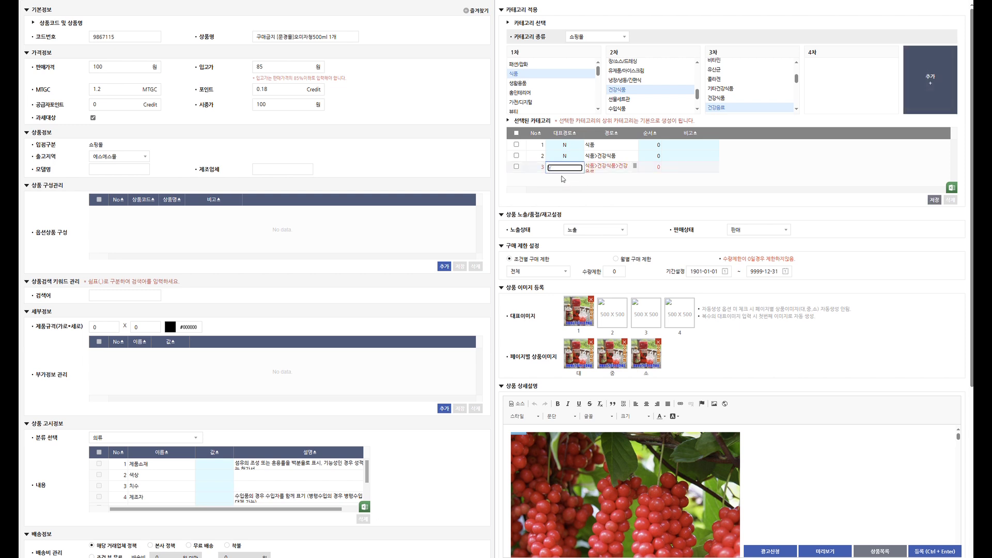
pyautogui.click(934, 200)
pyautogui.click(536, 34)
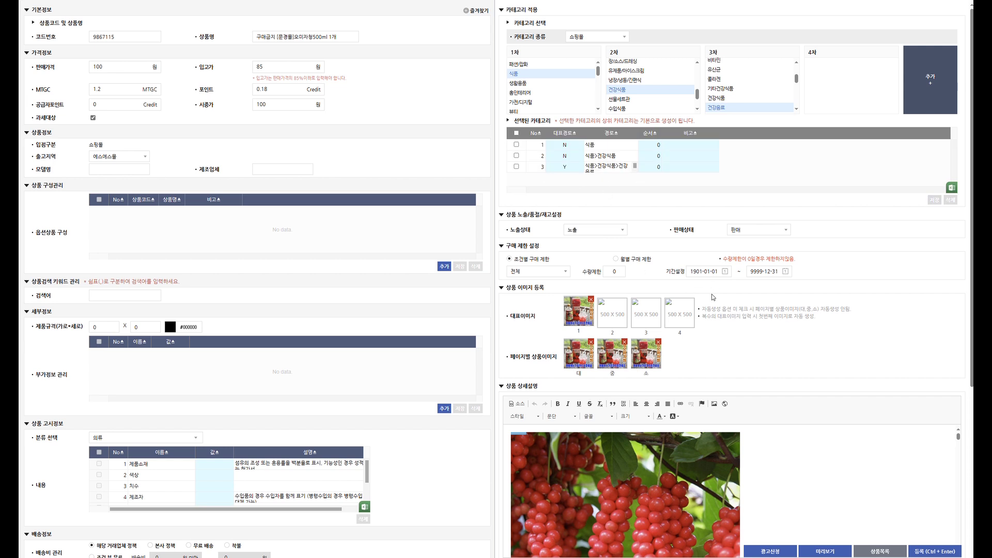
# Register the product again with its category settings and apply the 승인 확인 summary
pyautogui.scroll(-3, 713, 297)
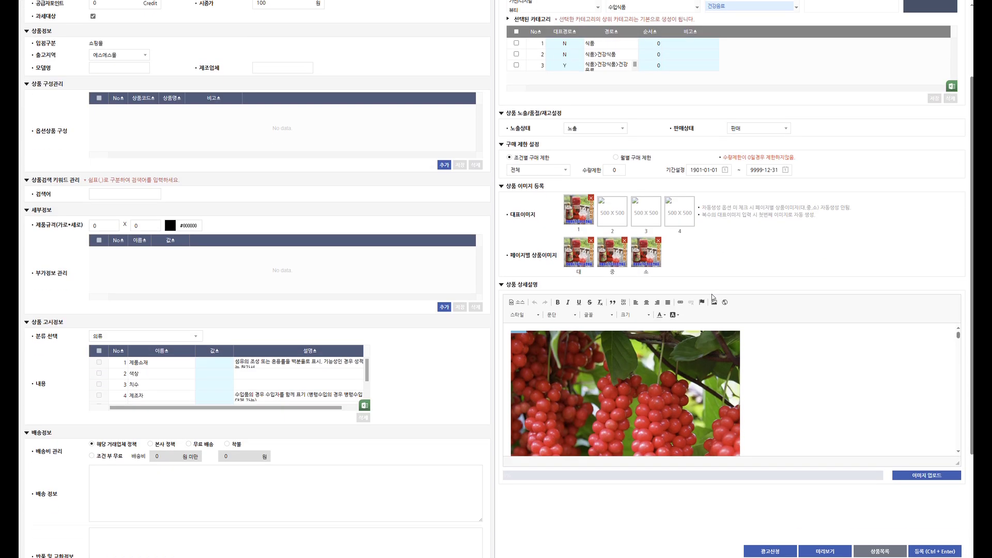
pyautogui.scroll(3, 671, 193)
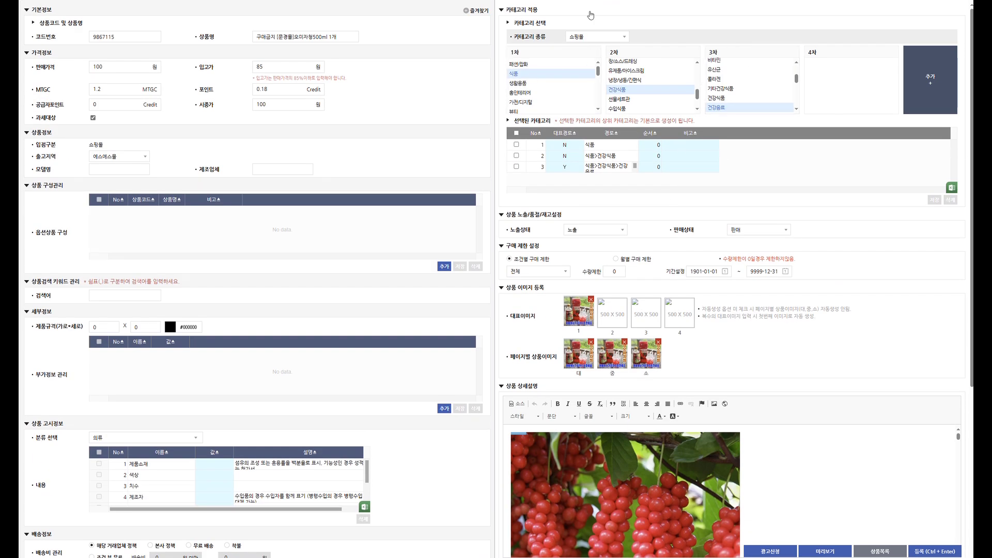
pyautogui.scroll(-4, 842, 323)
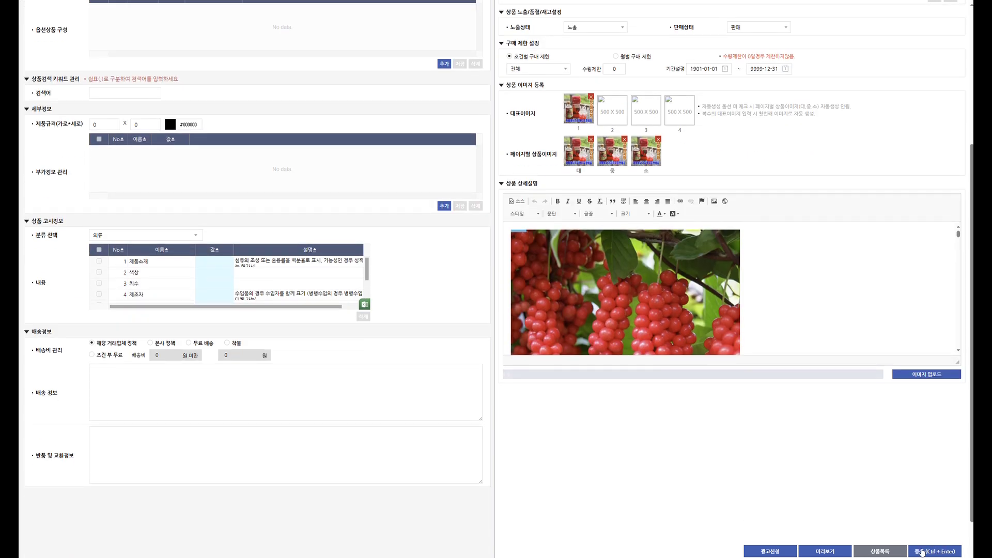
pyautogui.click(930, 552)
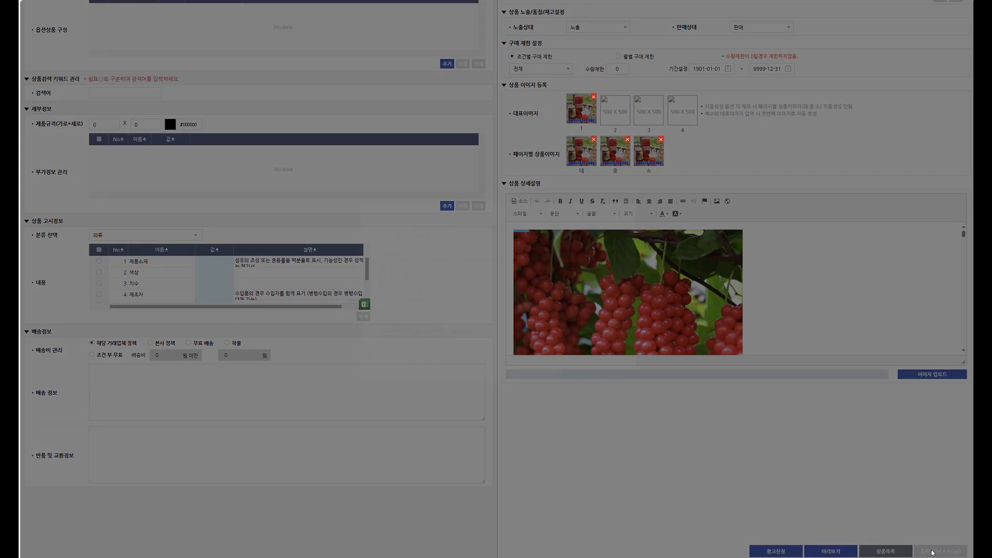
pyautogui.click(578, 375)
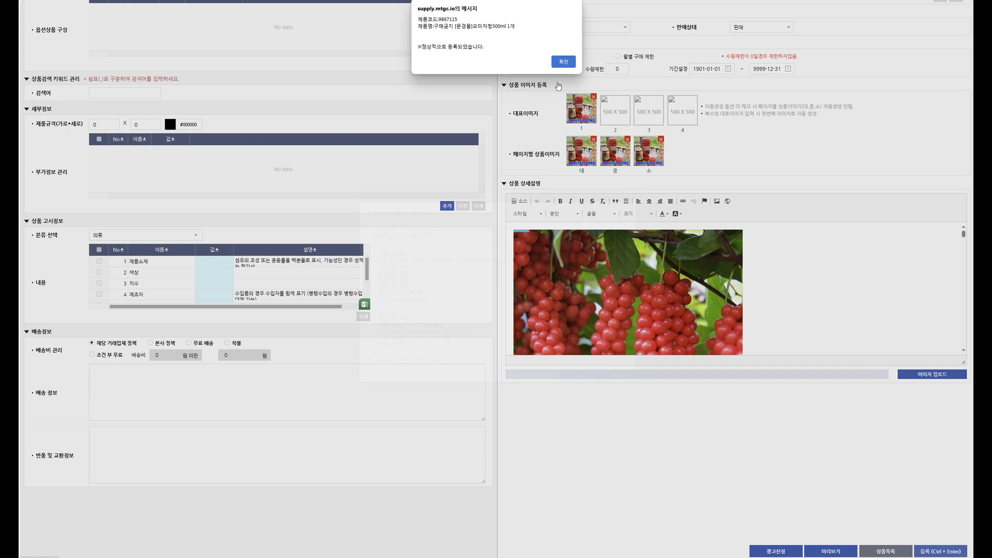
pyautogui.click(564, 62)
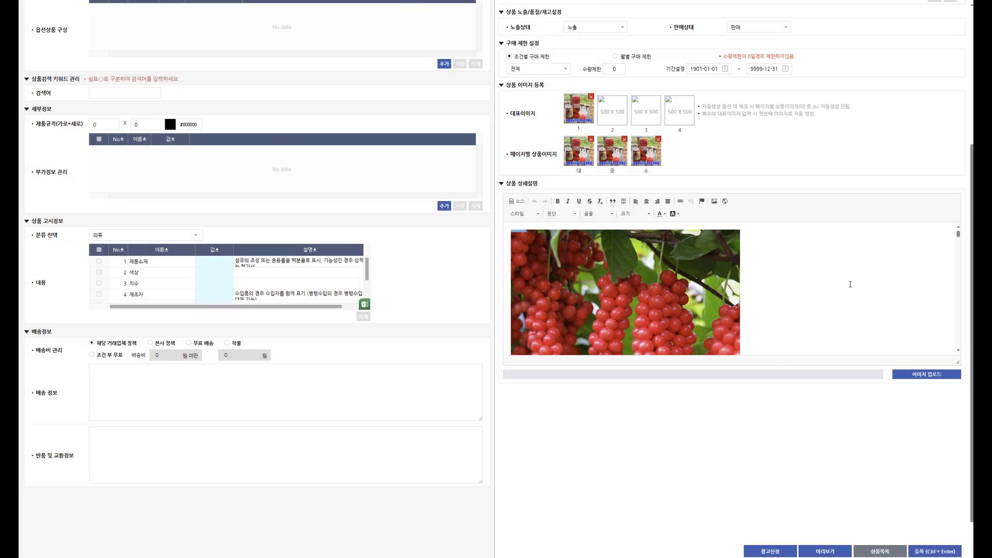
# Preview the product's shop page, look through its detail images, and return to the product form
pyautogui.scroll(4, 850, 284)
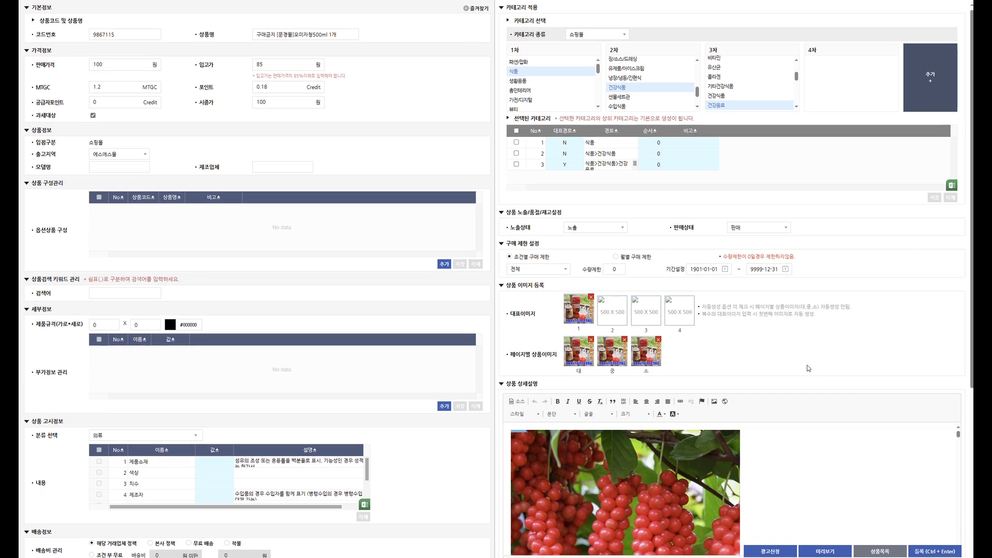
pyautogui.scroll(-2, 809, 366)
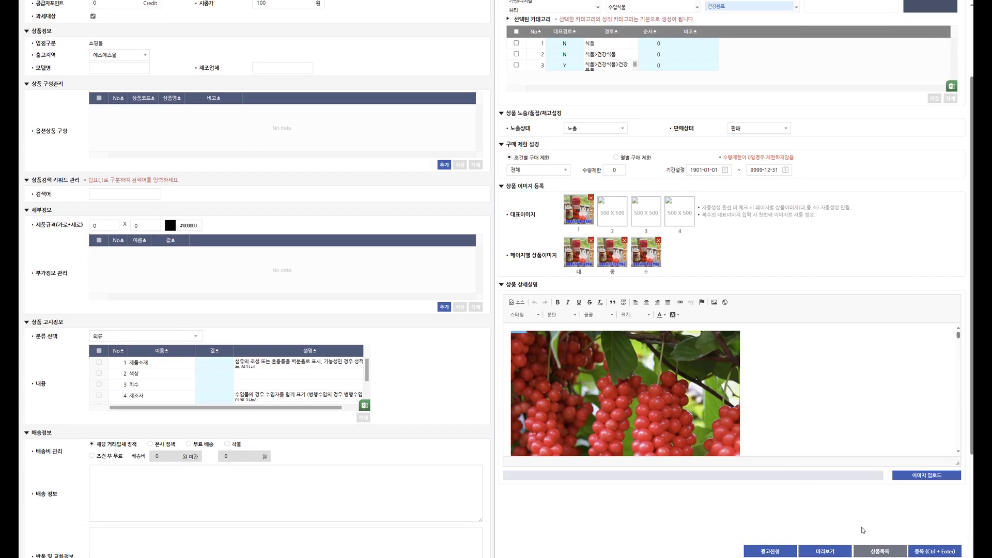
pyautogui.click(827, 551)
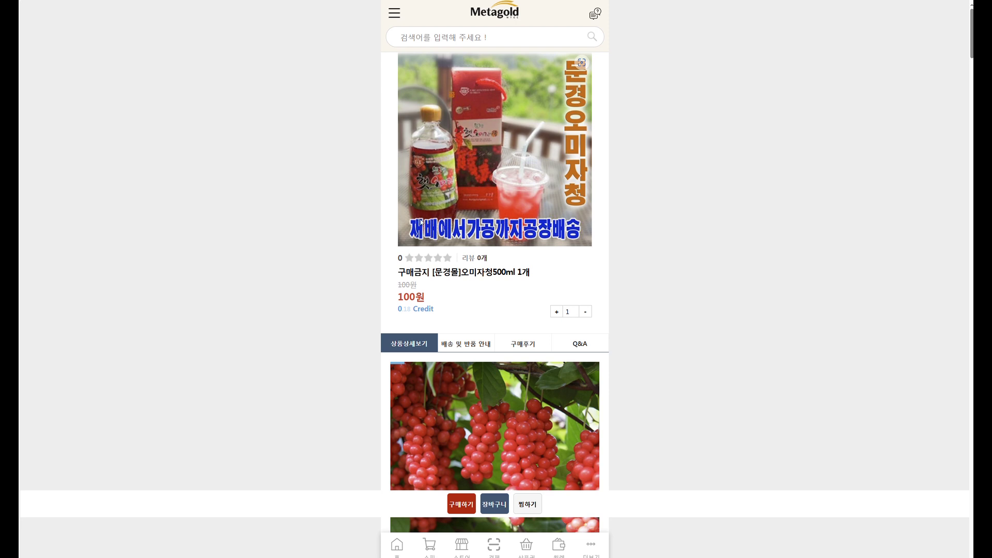
pyautogui.scroll(-10, 527, 325)
pyautogui.scroll(-5, 528, 320)
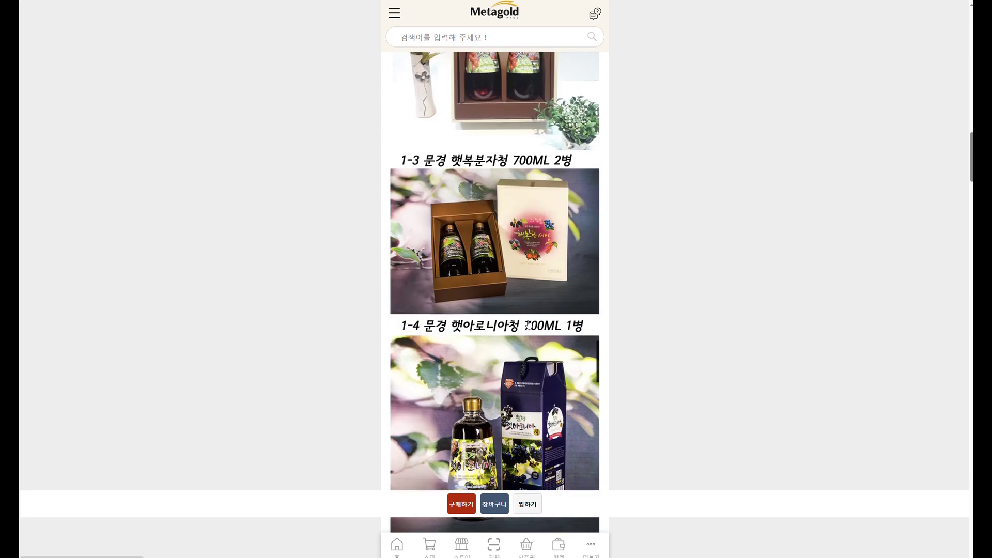
pyautogui.scroll(15, 528, 314)
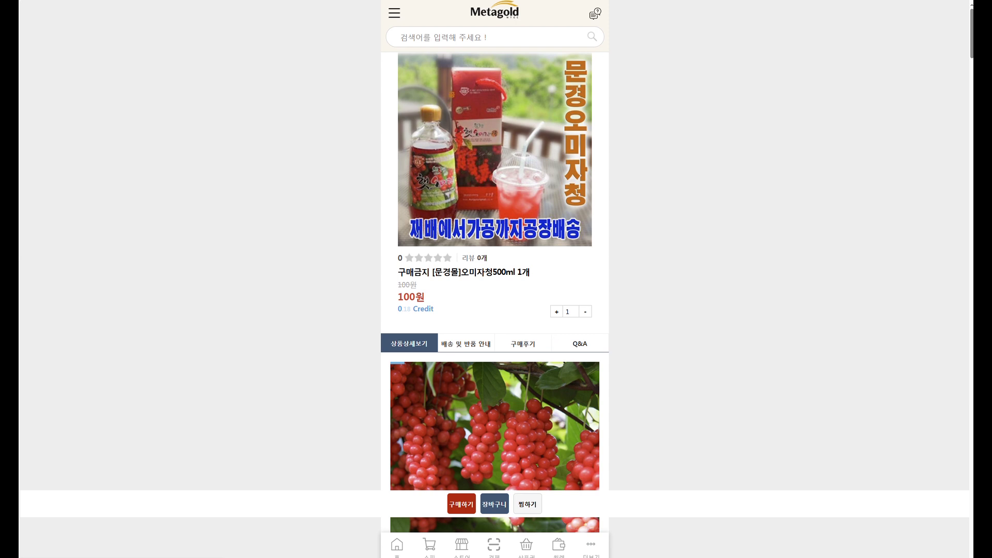
pyautogui.click(258, 1)
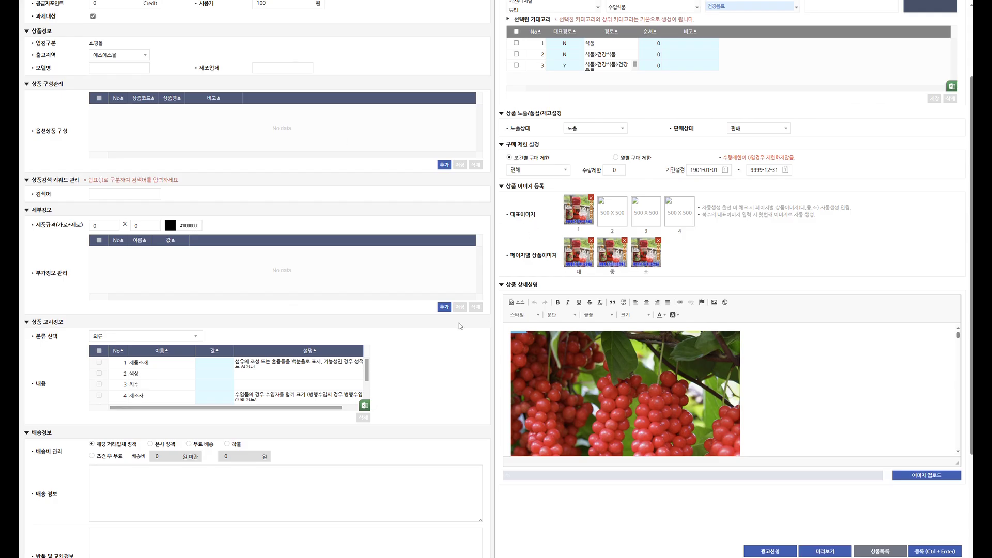
# Set the 수량제한 in the product's 구매 제한 설정 to 100
pyautogui.scroll(2, 722, 320)
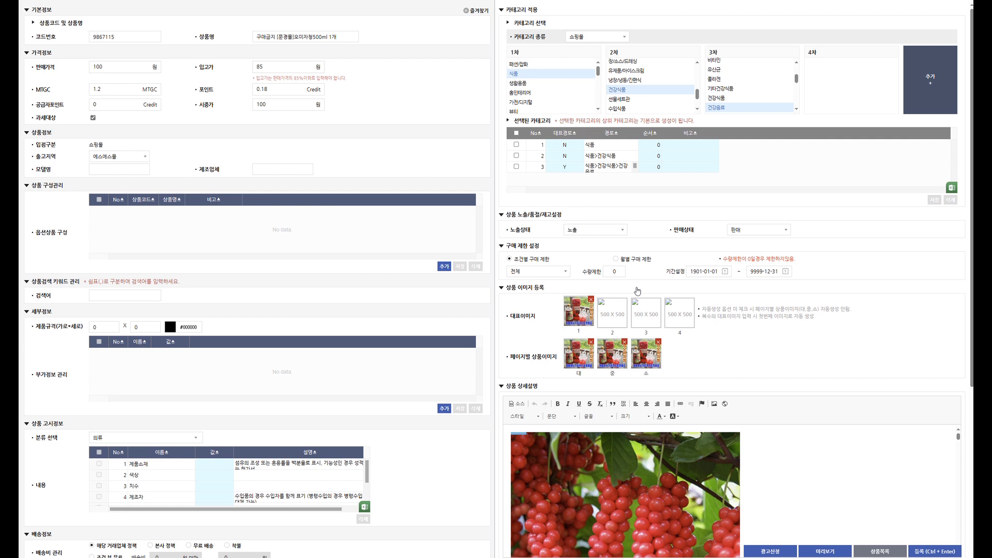
pyautogui.click(608, 271)
pyautogui.write('100')
pyautogui.click(630, 292)
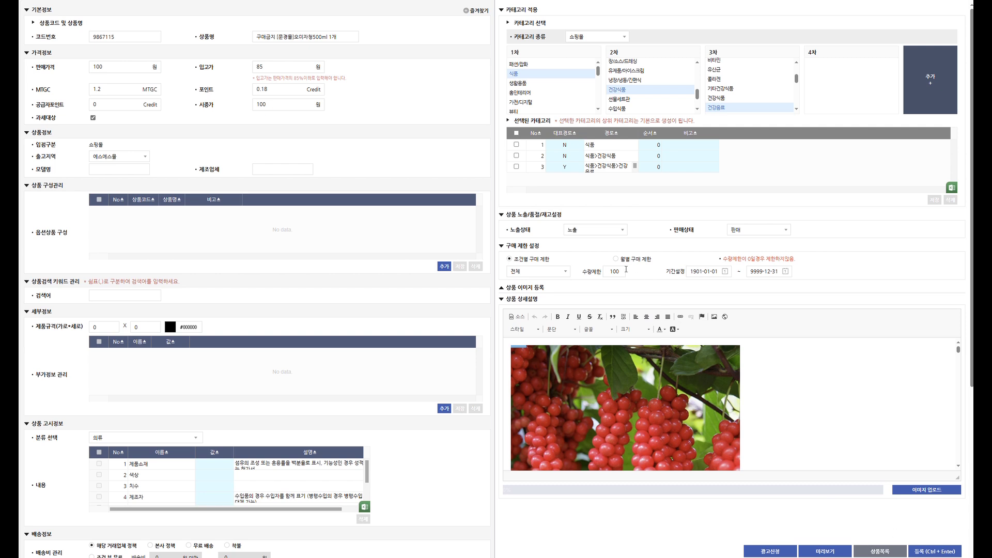
# Remove the 100 quantity limit from 구매 제한 설정 and expand the 상품 이미지 등록 section again
pyautogui.click(620, 272)
pyautogui.moveTo(621, 271); pyautogui.dragTo(608, 270)
pyautogui.write('0')
pyautogui.click(649, 286)
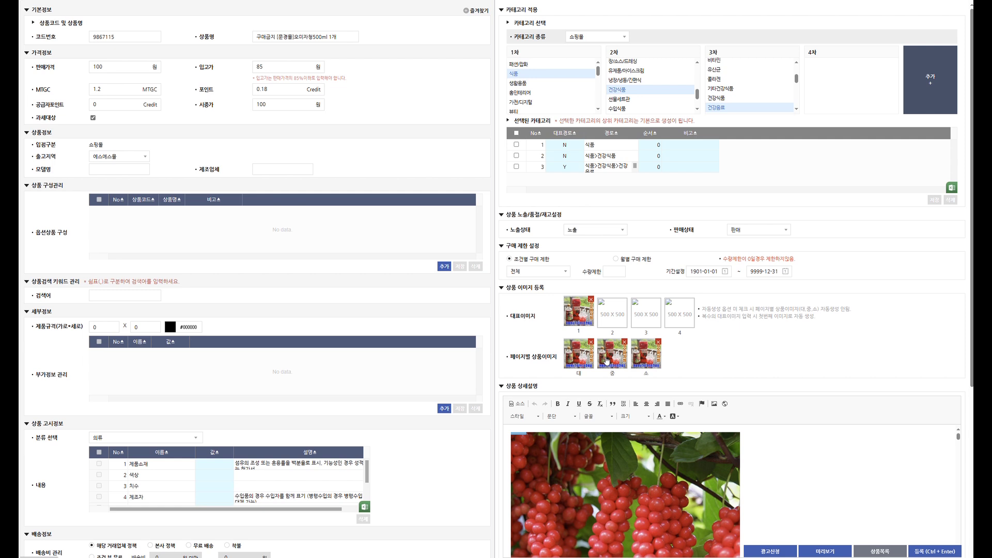
pyautogui.scroll(-2, 606, 359)
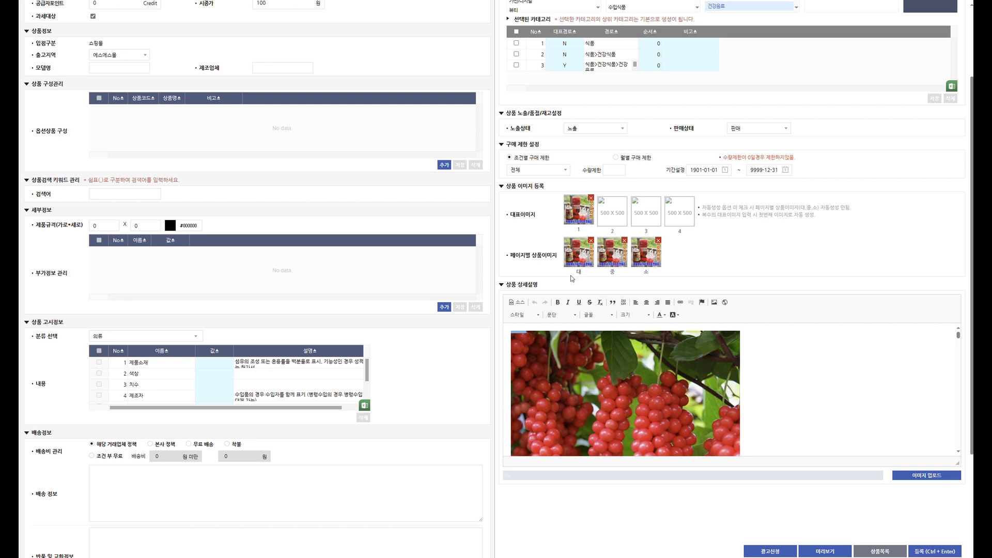
pyautogui.scroll(2, 571, 279)
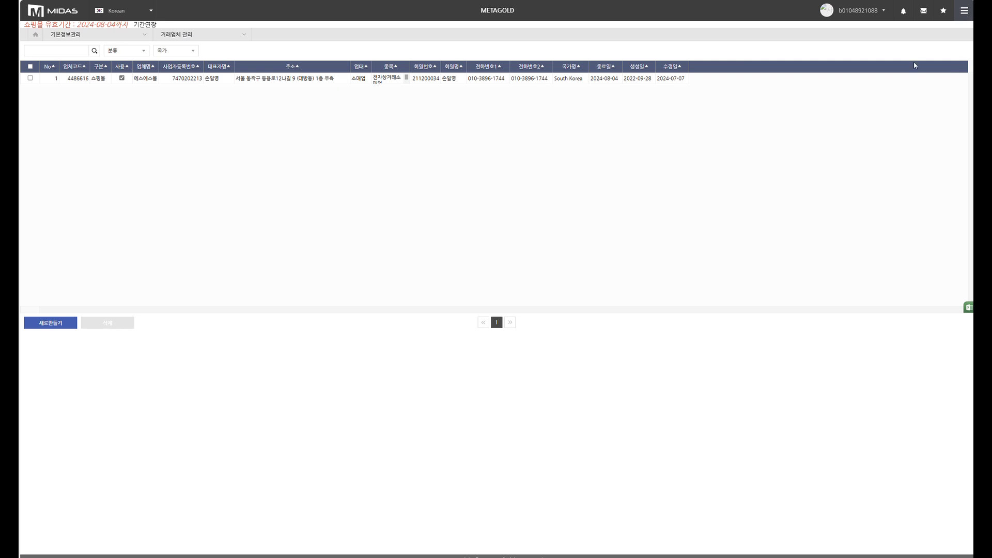
# Open a new 상품등록 form and set the 상품명 to "오미자청500ml 1개"
pyautogui.click(963, 12)
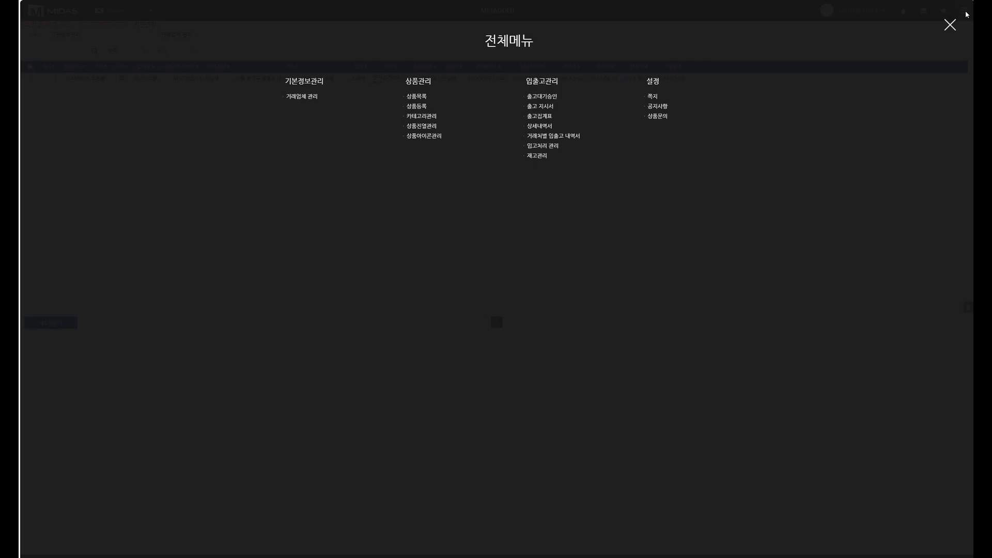
pyautogui.click(423, 108)
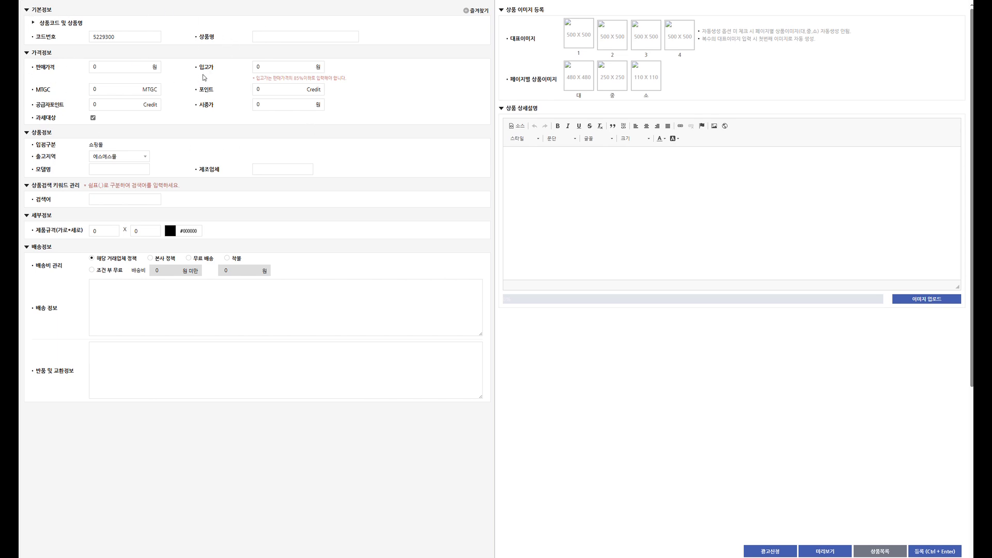
pyautogui.click(264, 36)
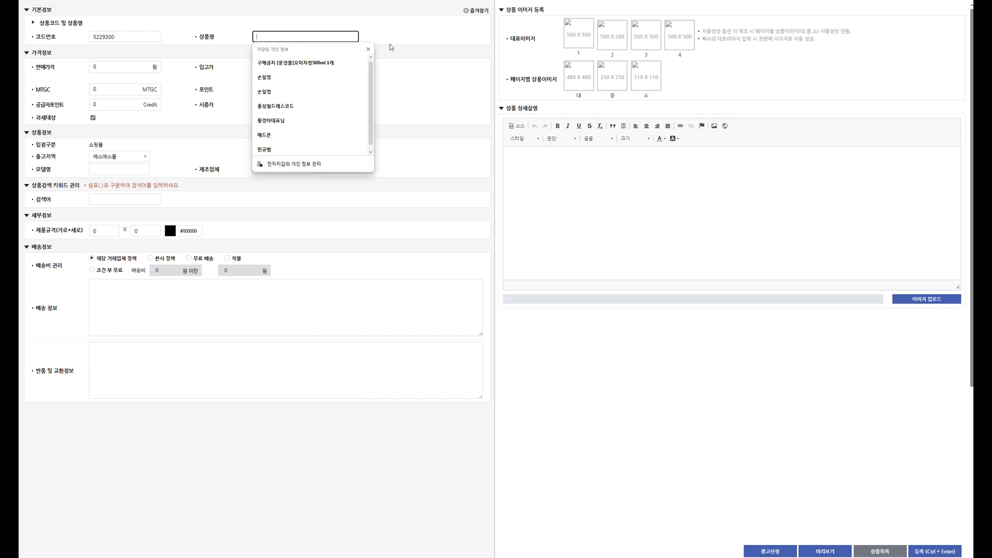
pyautogui.write('오미자청500ml 1l')
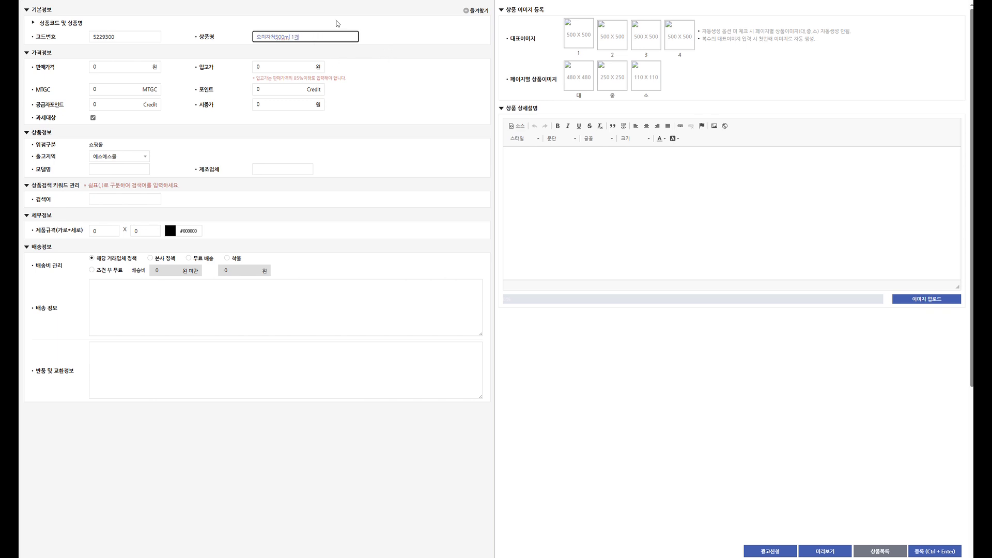
# Set the 판매가격 to 100원 and let the dependent price and point fields fill in
pyautogui.click(106, 62)
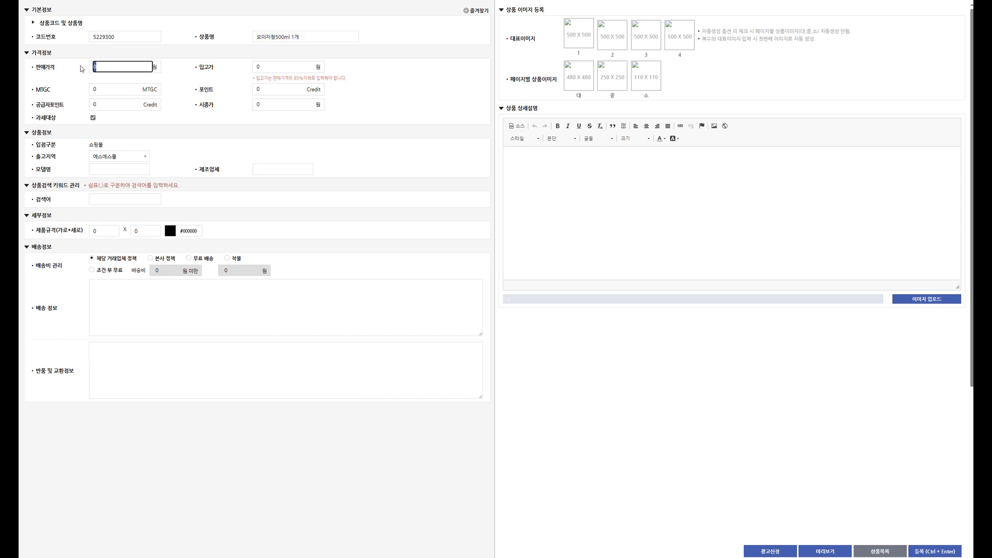
pyautogui.press('BackSpace')
pyautogui.write('100')
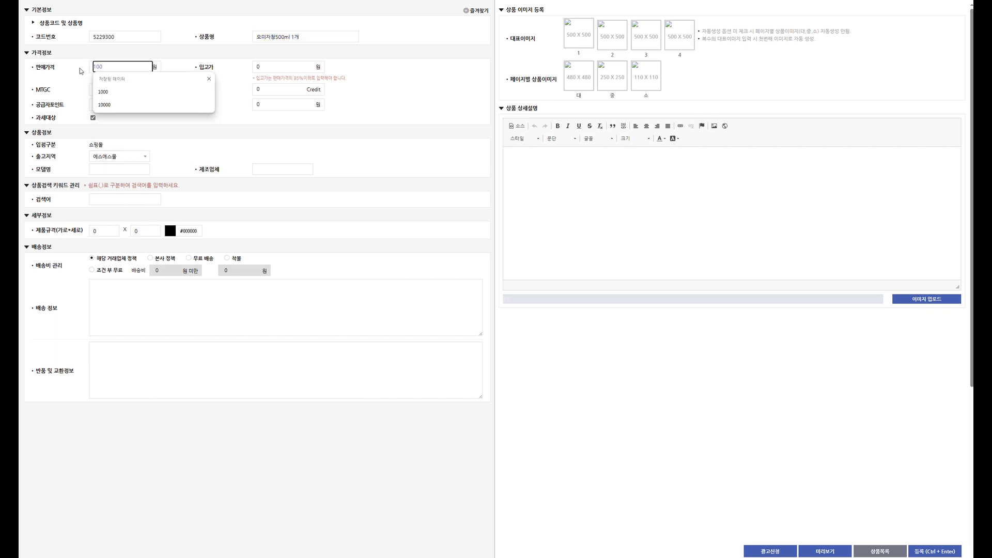
pyautogui.press('Down')
pyautogui.press('Down')
pyautogui.click(264, 68)
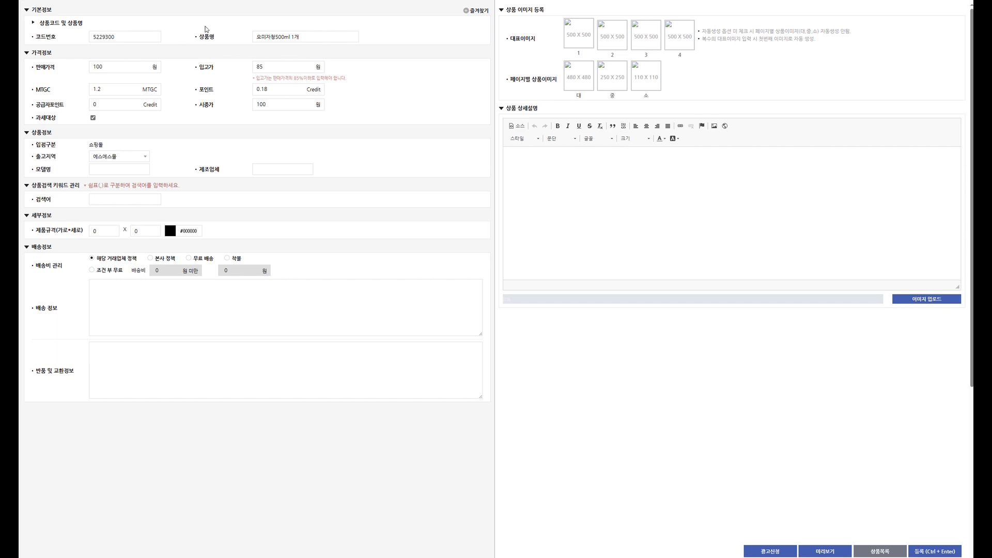
pyautogui.click(309, 36)
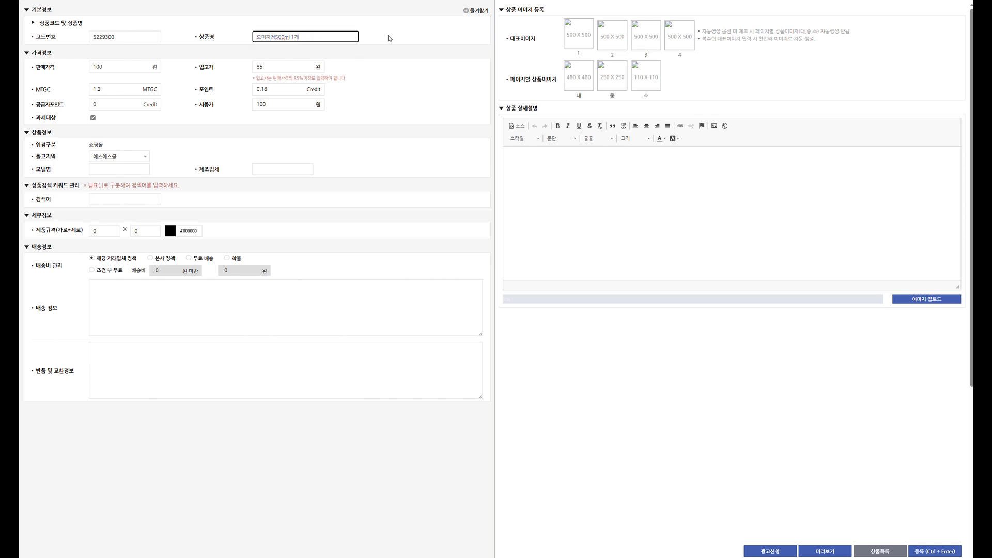
pyautogui.click(375, 36)
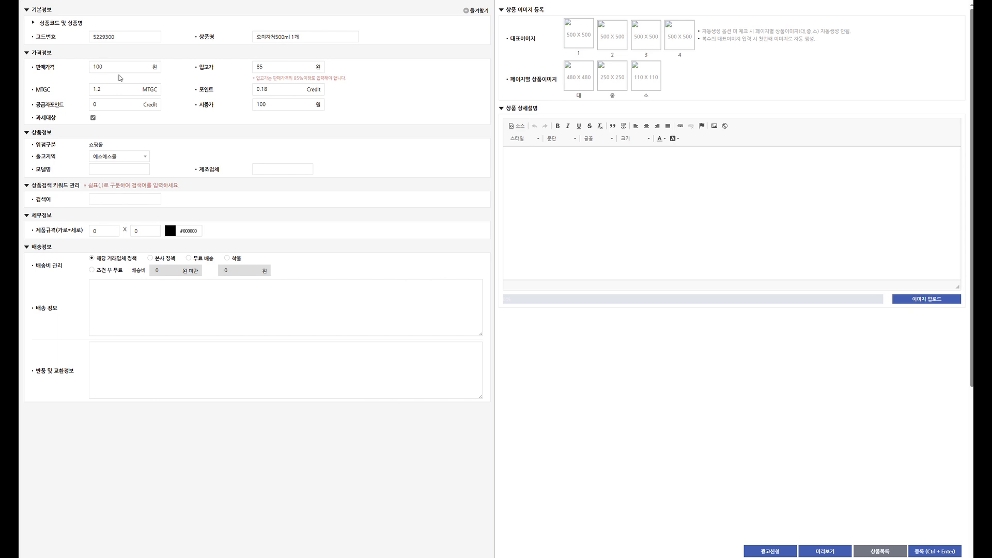
# Register the new product and apply the 승인 확인 summary
pyautogui.click(937, 552)
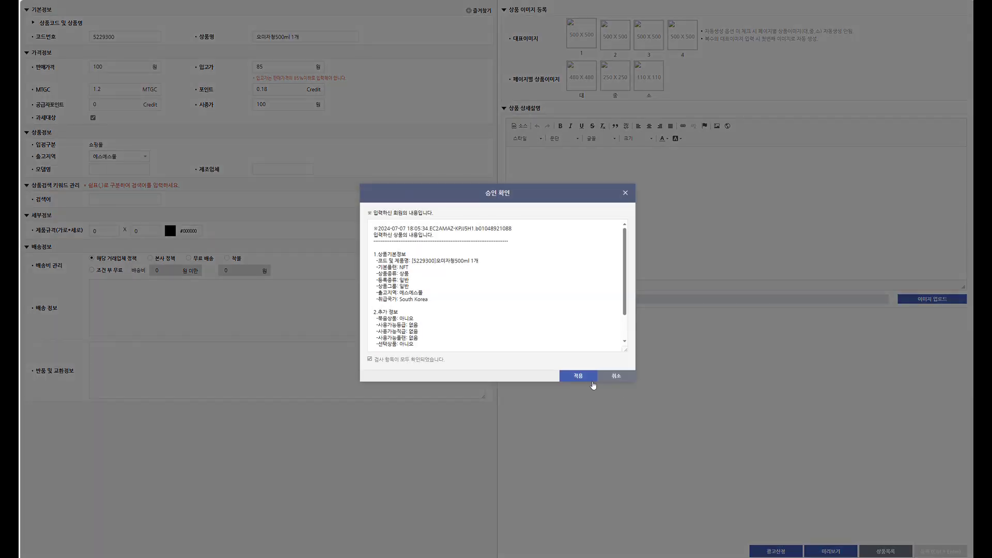
pyautogui.click(583, 378)
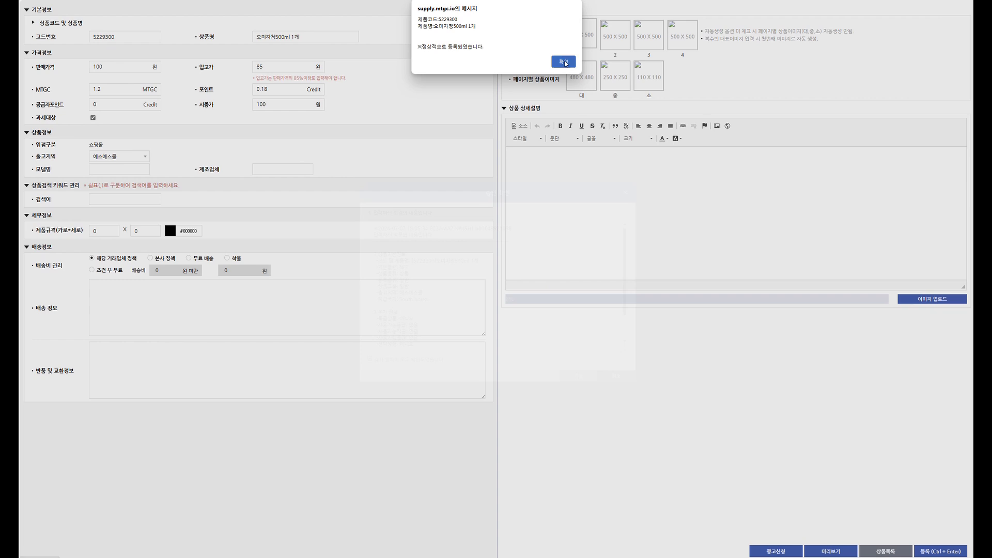
pyautogui.click(564, 62)
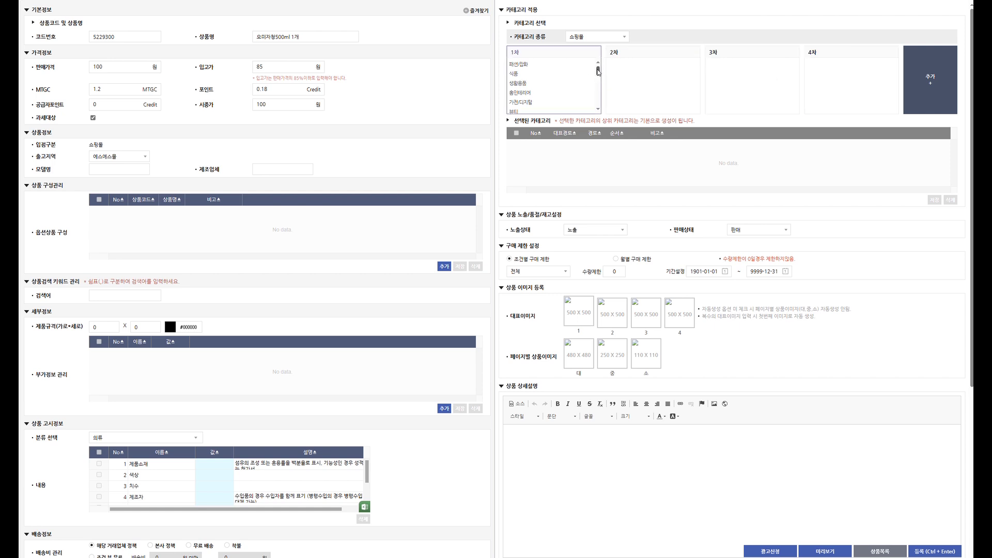
# Add the first-level category 옵션용 to the product's selected categories
pyautogui.moveTo(598, 72); pyautogui.dragTo(598, 95)
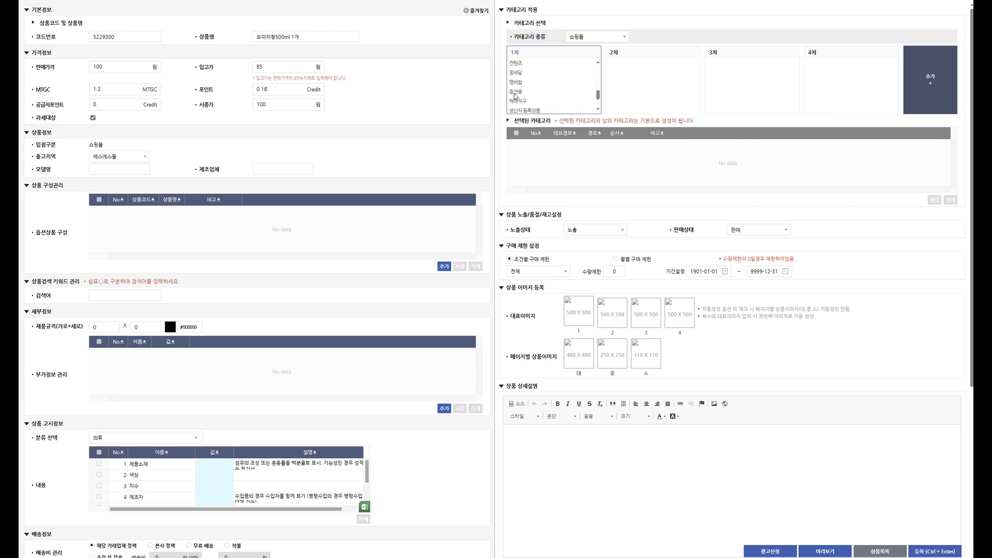
pyautogui.click(514, 95)
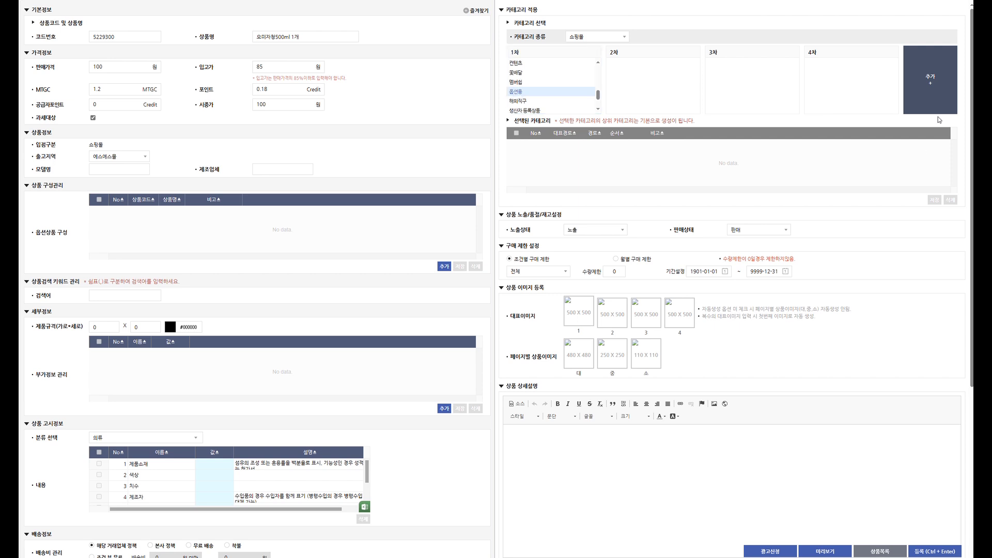
pyautogui.click(929, 94)
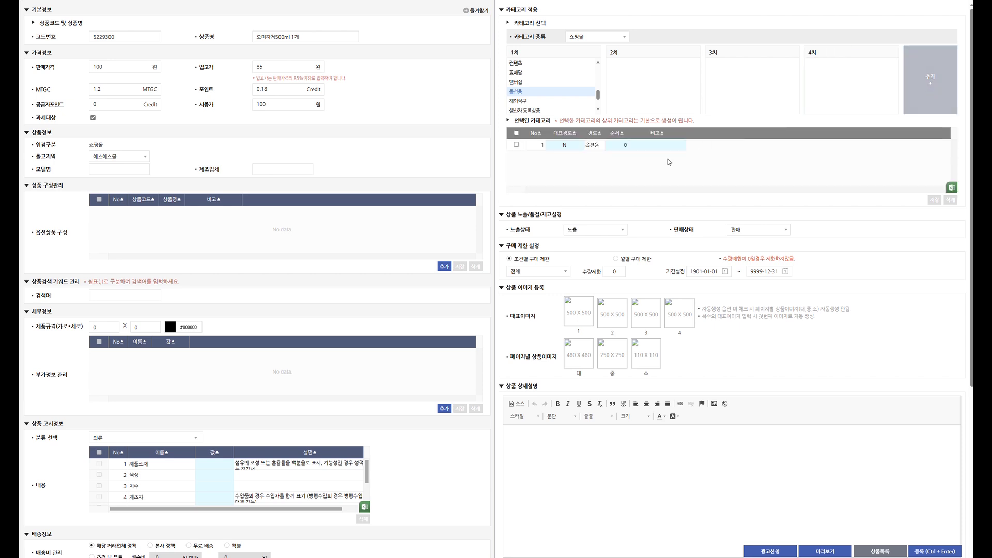
# Set the 대표경로 of the 옵션용 category to Y and save the category change
pyautogui.click(570, 145)
pyautogui.click(569, 144)
pyautogui.click(566, 155)
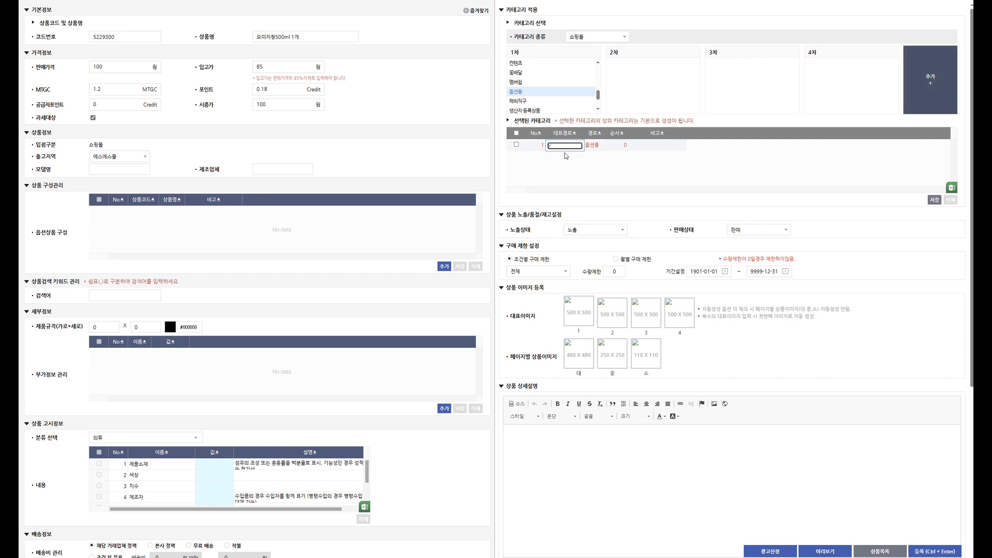
pyautogui.click(933, 201)
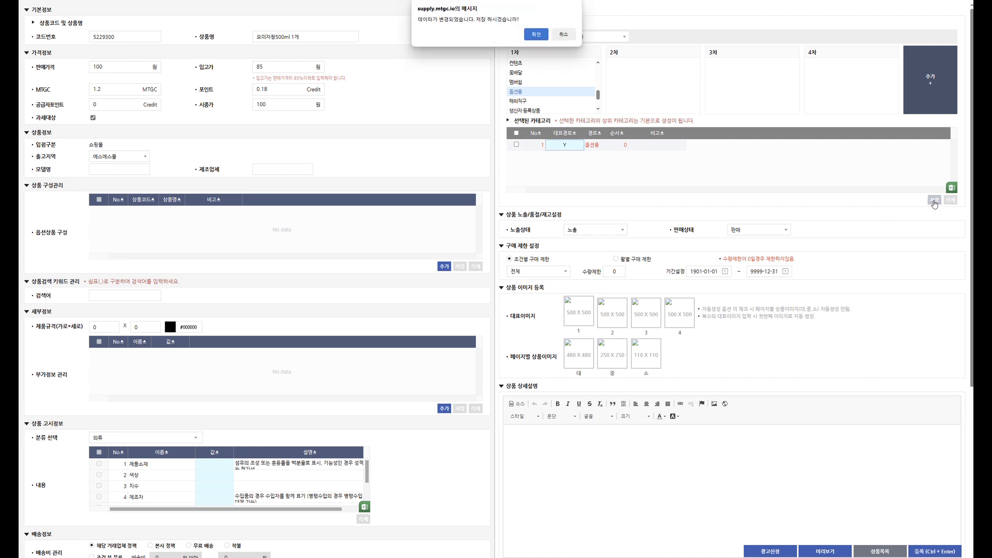
pyautogui.click(536, 34)
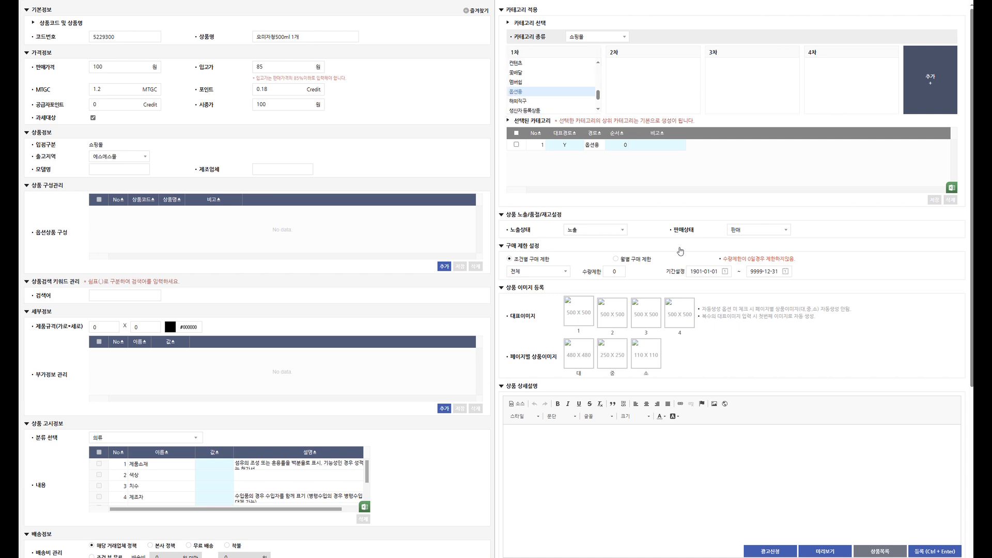
# Register the product again with its 옵션용 category, preview its shop page and close the preview
pyautogui.click(934, 551)
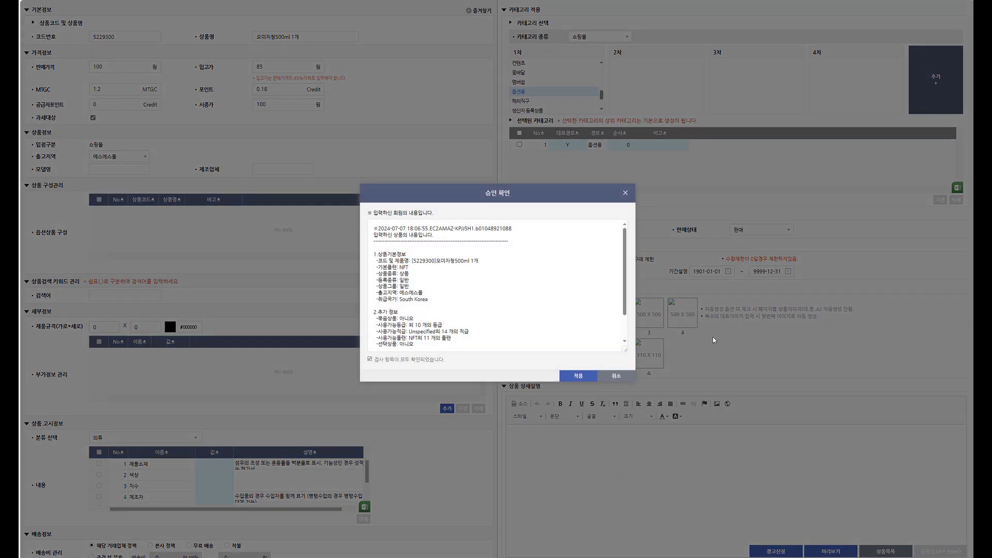
pyautogui.click(579, 380)
pyautogui.click(566, 61)
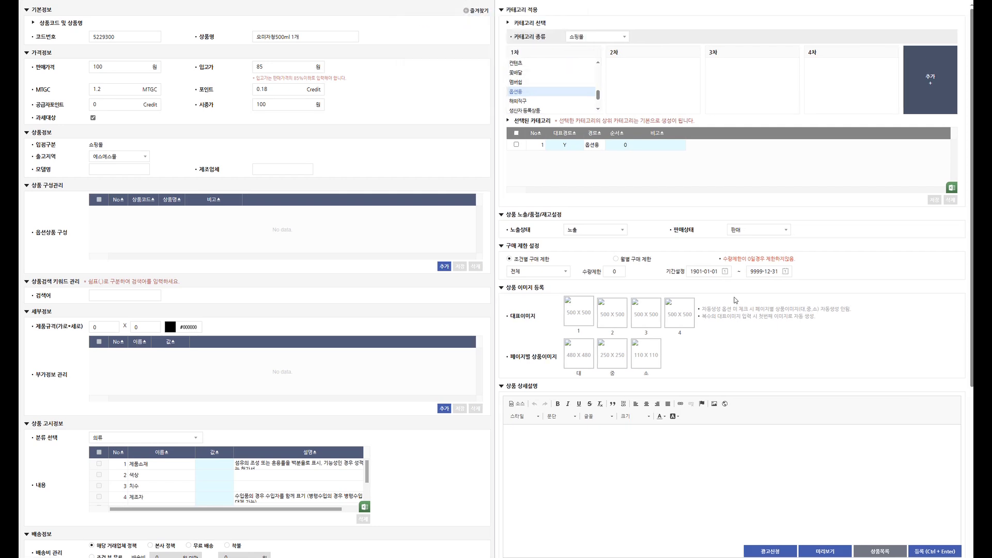
pyautogui.click(825, 551)
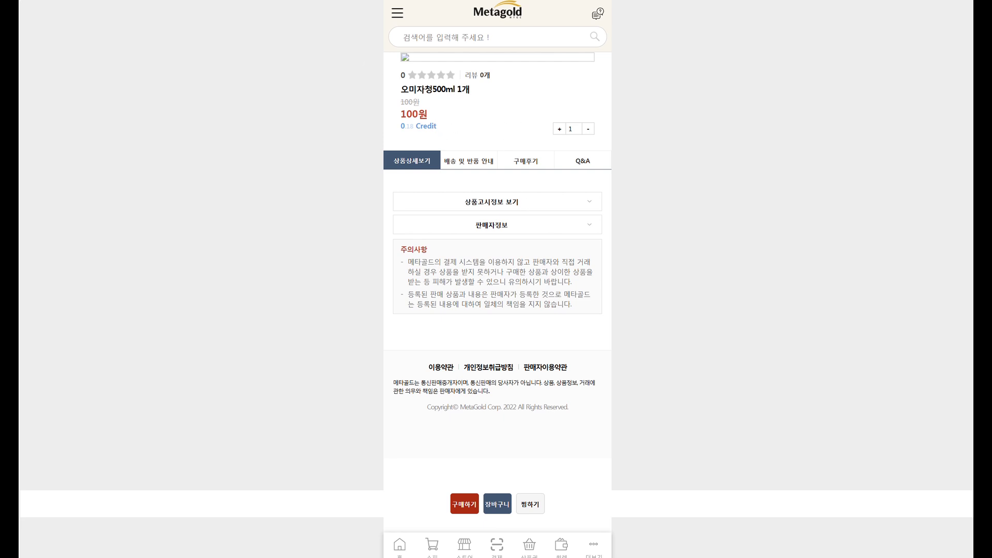
pyautogui.hotkey('ctrl', 'w')
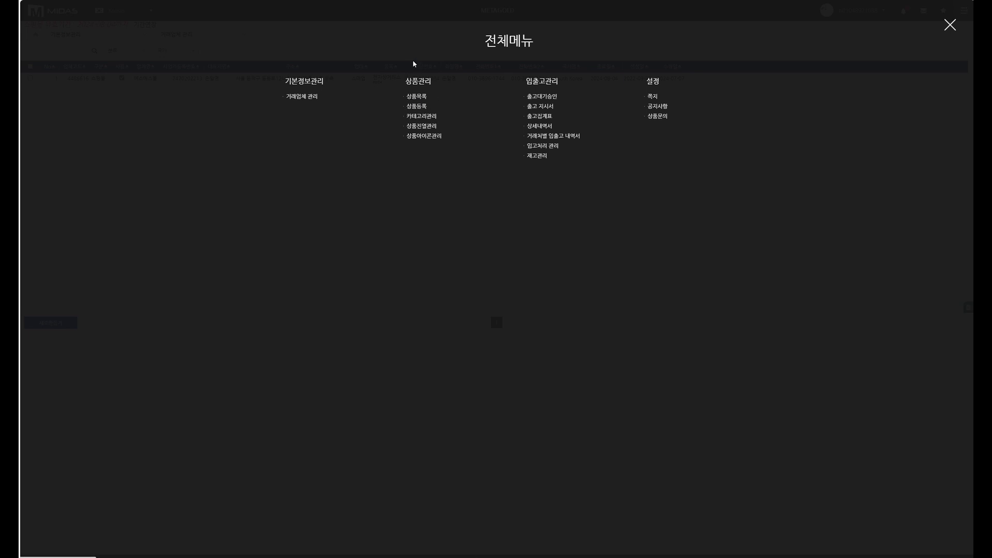
# Open the 상품목록 and compare the names and 대표카테고리 of the registered products
pyautogui.click(417, 97)
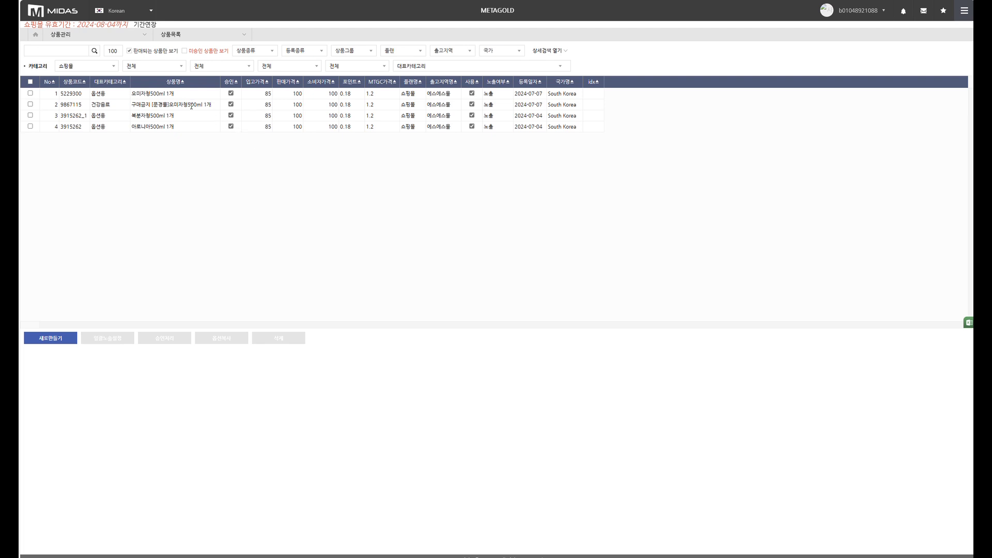
pyautogui.click(153, 110)
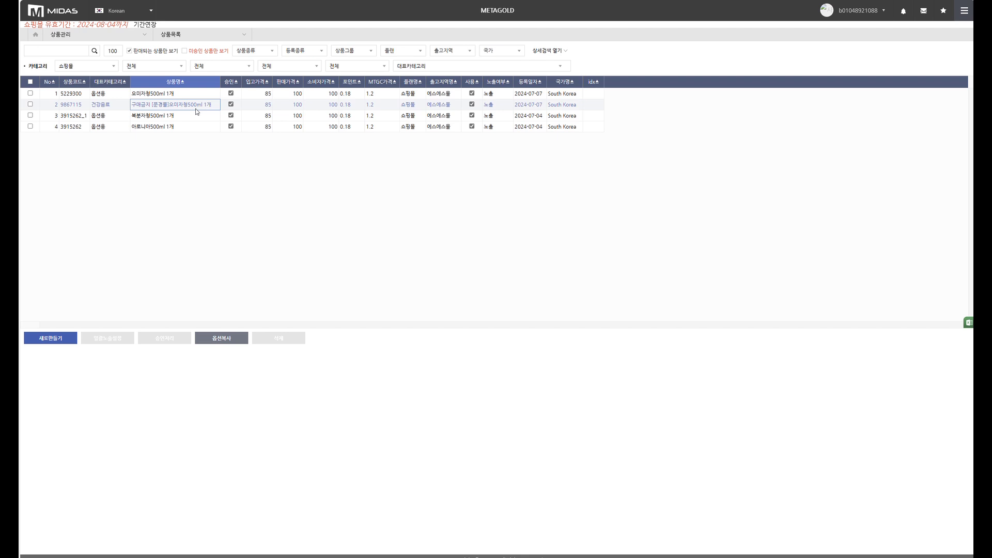
pyautogui.click(158, 93)
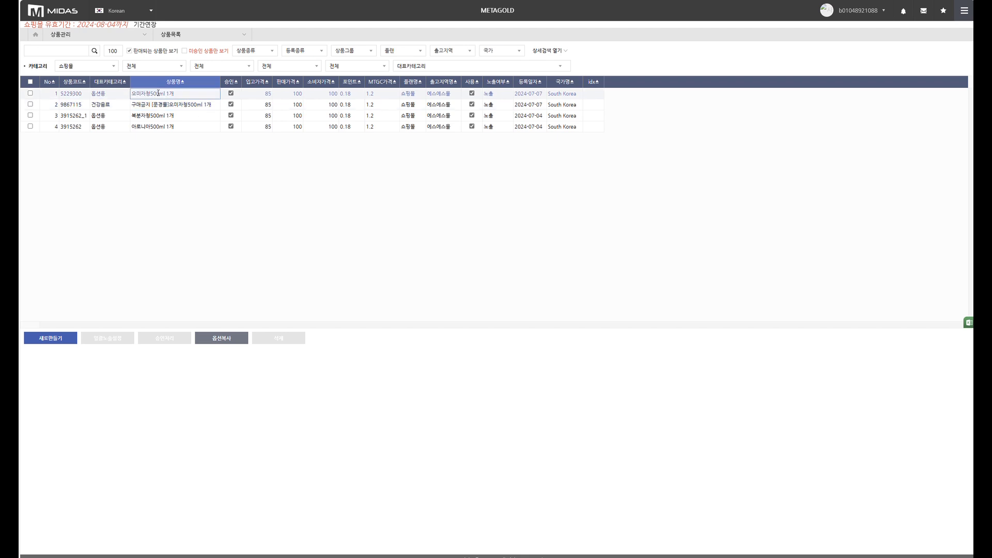
pyautogui.doubleClick(163, 117)
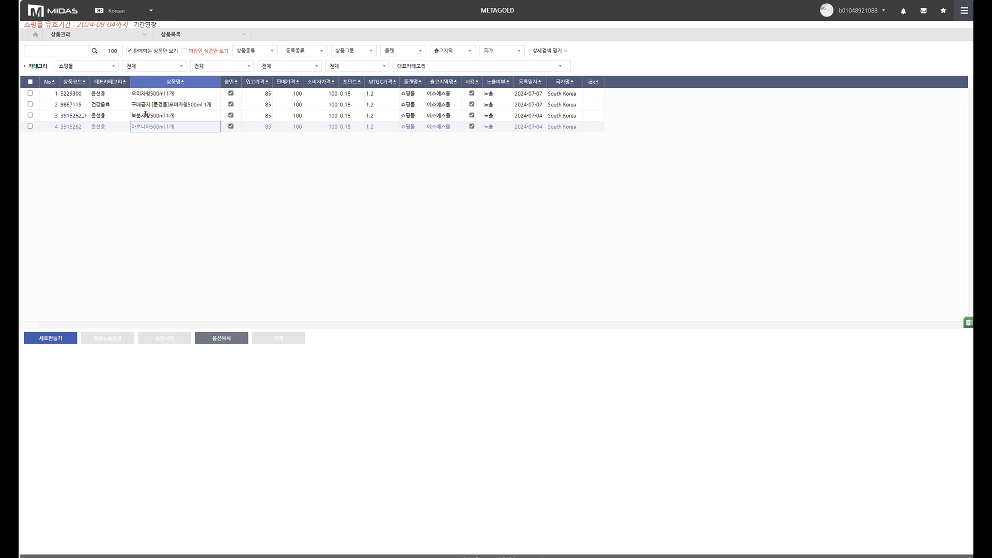
pyautogui.click(156, 105)
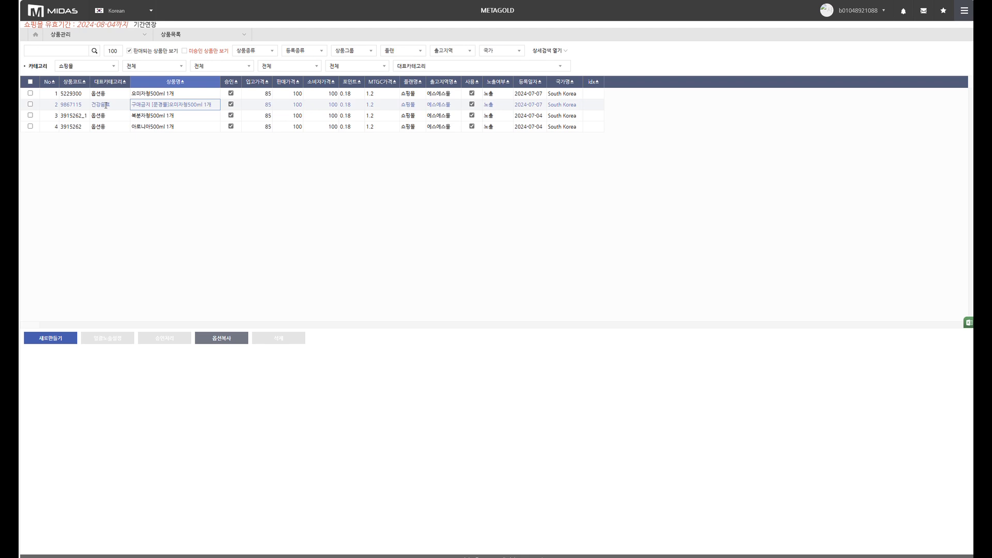
pyautogui.click(107, 95)
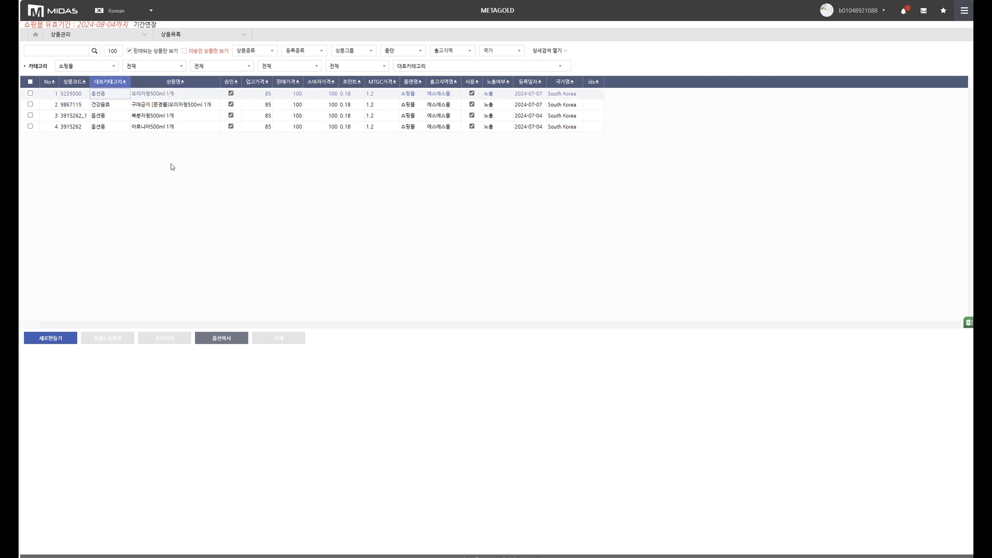
# Open the "구매금지 [문경몰]오미자청500ml 1개" product from the list and preview its shop page
pyautogui.doubleClick(173, 106)
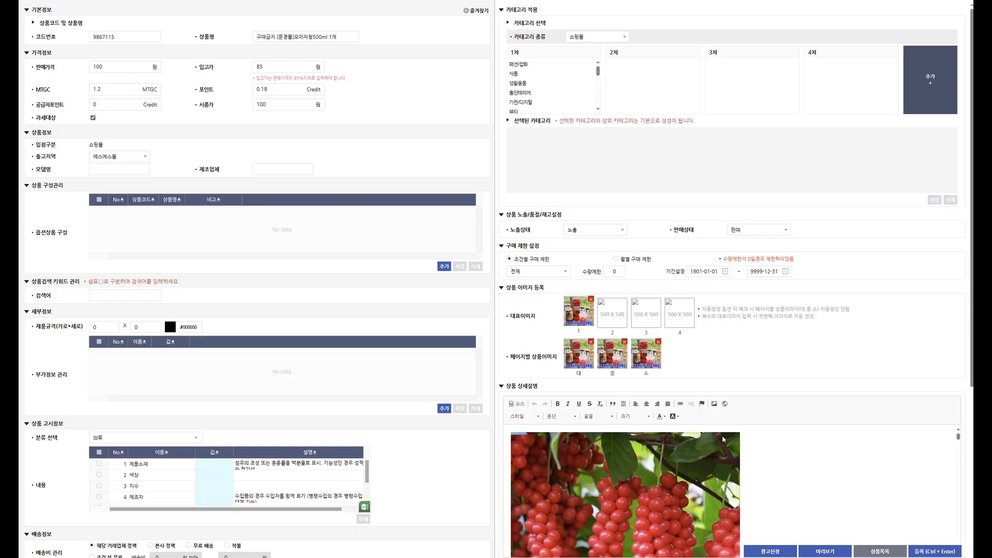
pyautogui.click(825, 551)
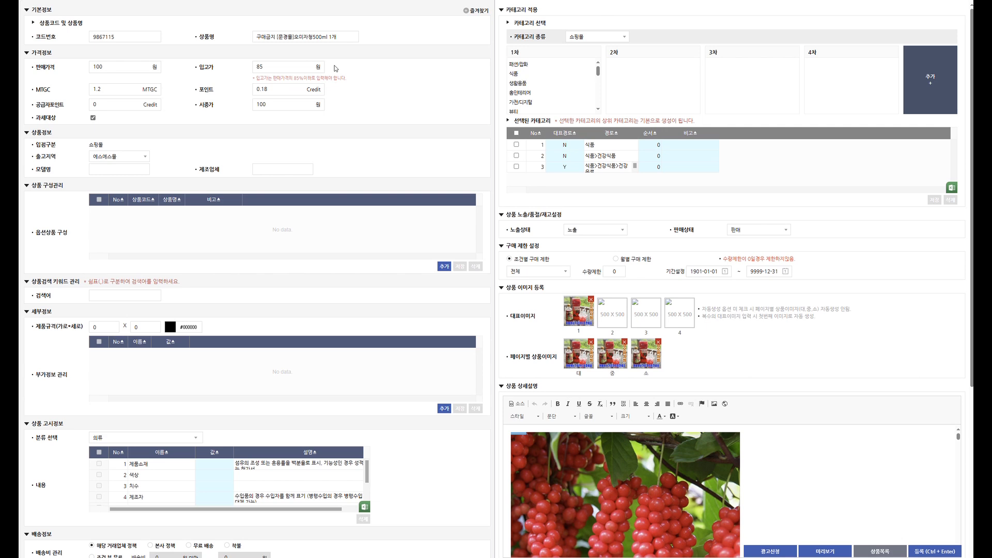
# Insert ",아로니아청,복분자청" after 오미자청 in the 상품명, register the product and apply the 승인 확인 summary
pyautogui.click(312, 37)
pyautogui.moveTo(312, 37); pyautogui.dragTo(326, 37)
pyautogui.click(315, 38)
pyautogui.write(',아로니아')
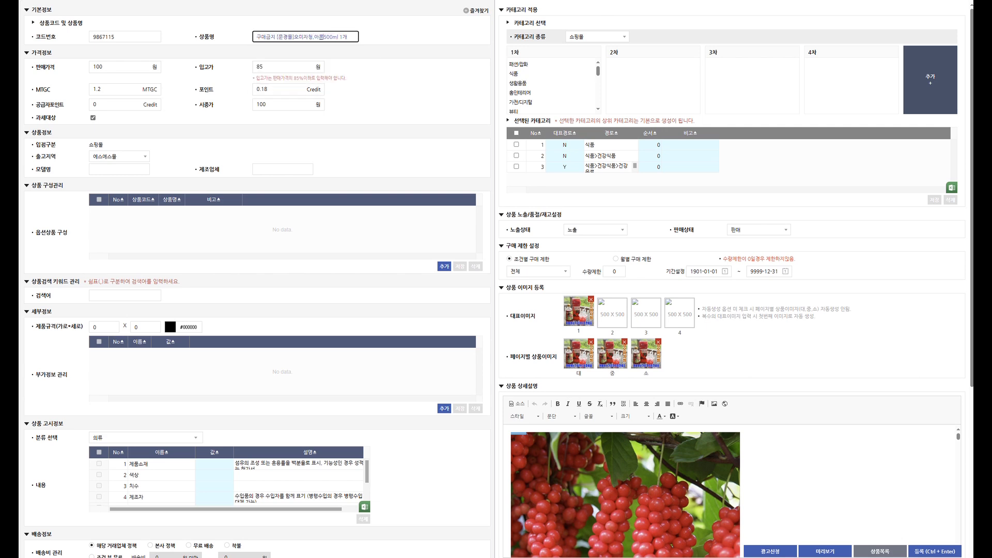
pyautogui.write('청,복ㅂ자ㅊㅓㅇ')
pyautogui.click(395, 27)
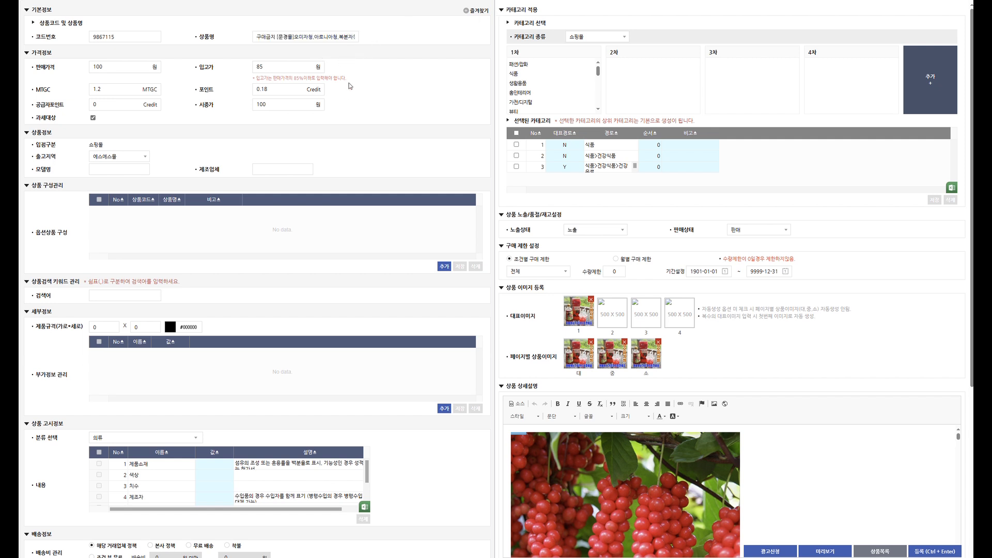
pyautogui.click(926, 552)
pyautogui.click(579, 380)
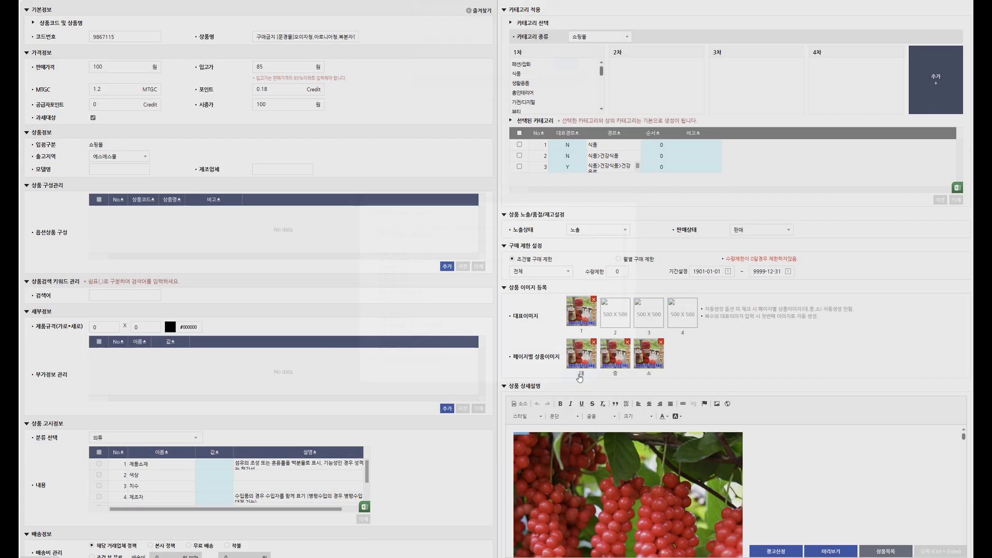
# Acknowledge the product's registration and preview its shop page
pyautogui.click(563, 67)
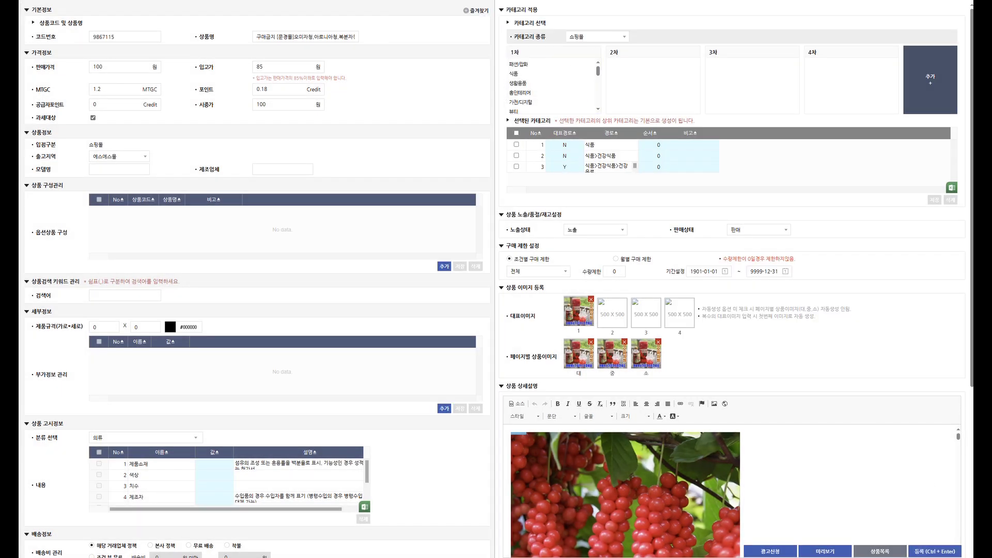
pyautogui.click(834, 552)
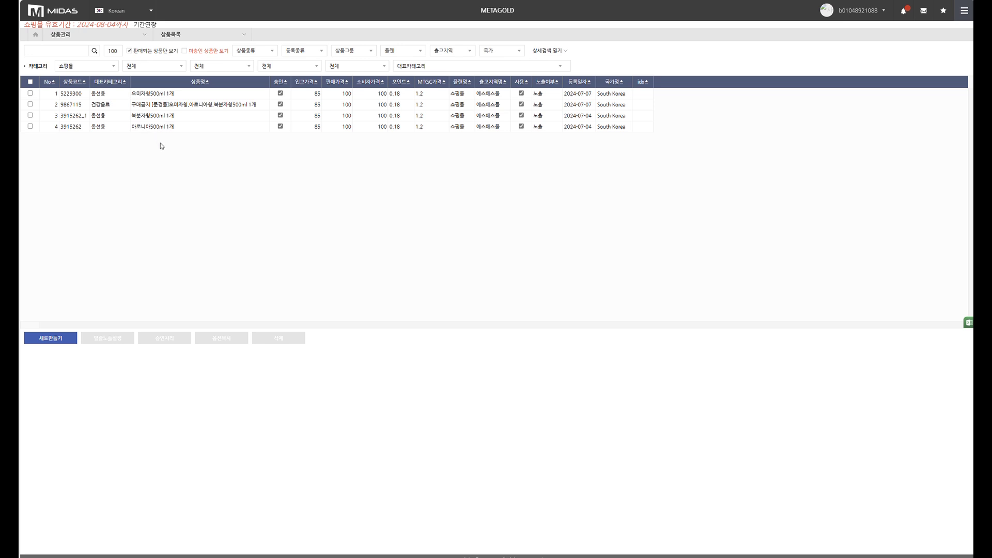
# Open the "구매금지 [문경몰]오미자청,아로니아청,복분자청500ml 1개" product from the 상품목록 and preview its shop page
pyautogui.click(210, 106)
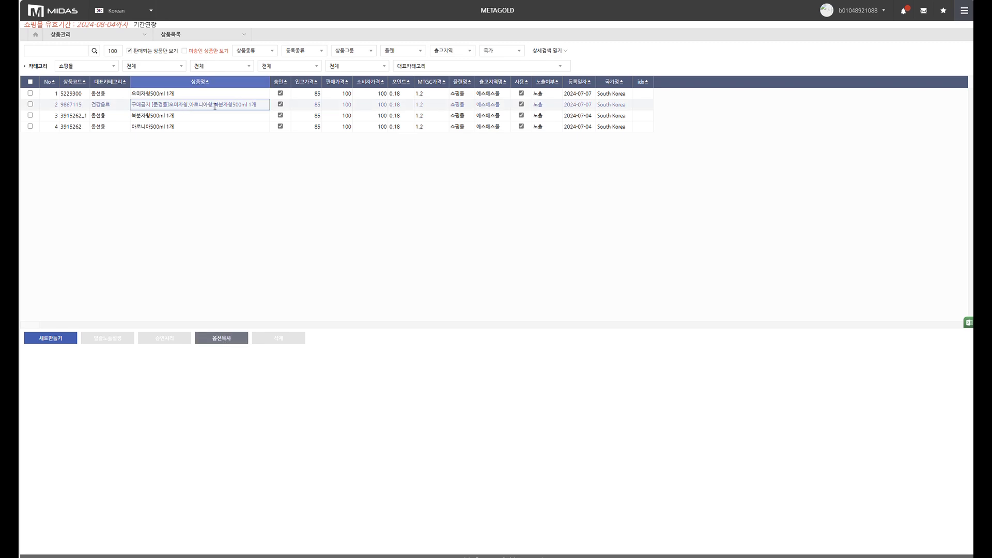
pyautogui.doubleClick(218, 106)
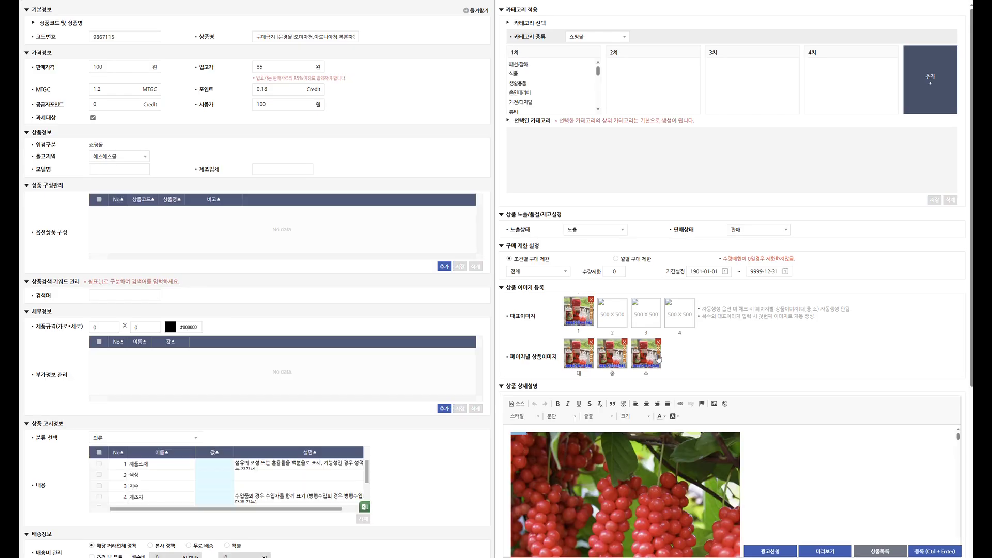
pyautogui.click(828, 551)
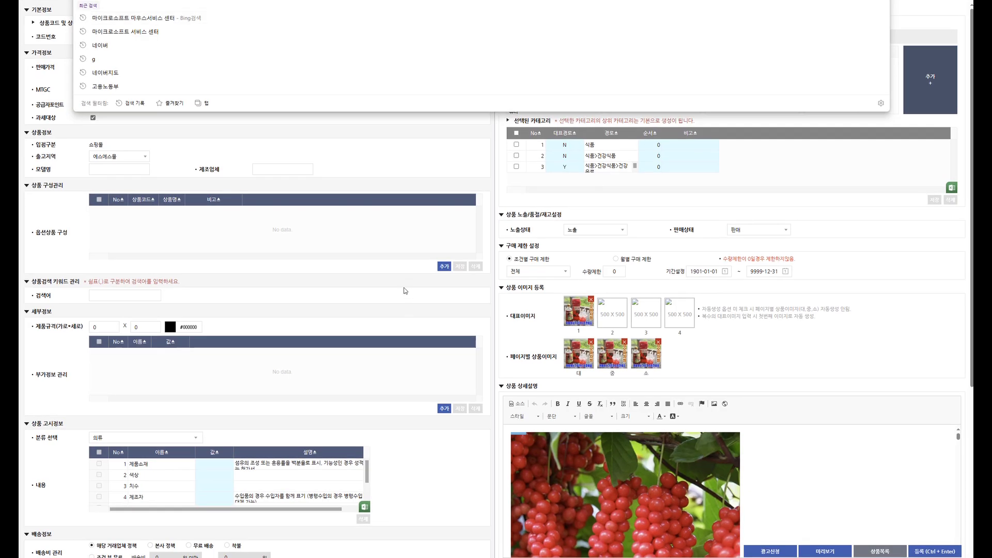
pyautogui.click(453, 155)
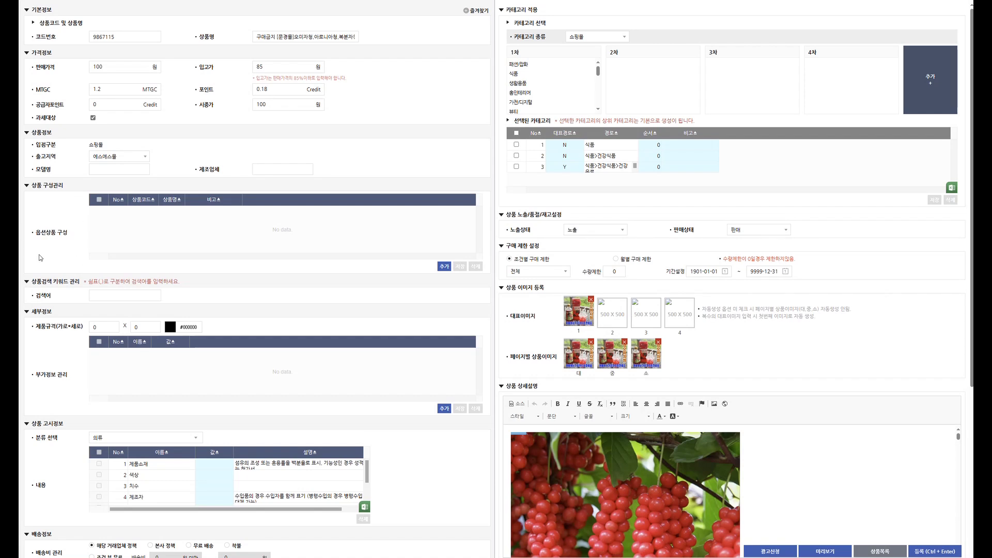
# Add 오미자청500ml 1개, 복분자청500ml 1개 and 아로니아500ml 1개 to the main product's 옵션상품 구성
pyautogui.click(444, 268)
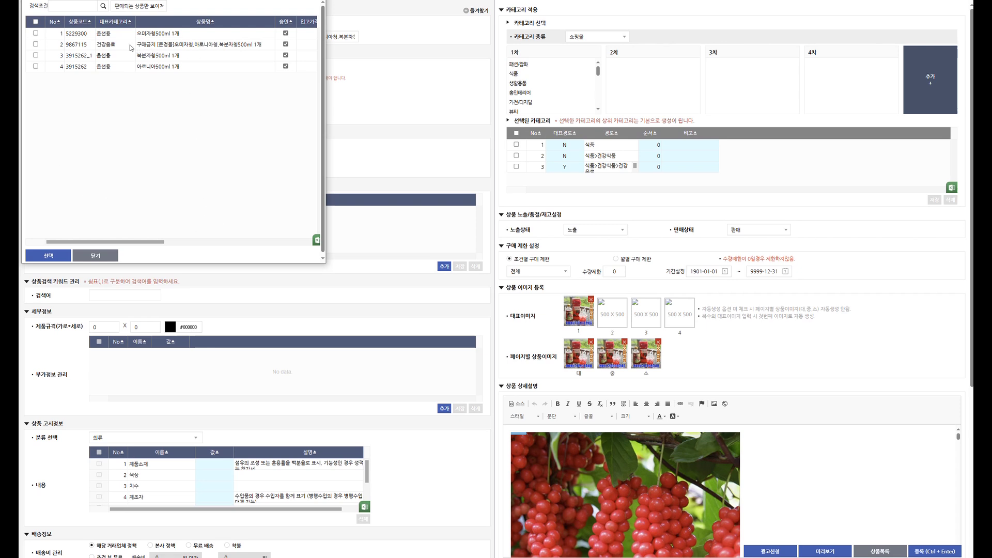
pyautogui.click(36, 33)
pyautogui.click(36, 55)
pyautogui.click(36, 66)
pyautogui.click(57, 261)
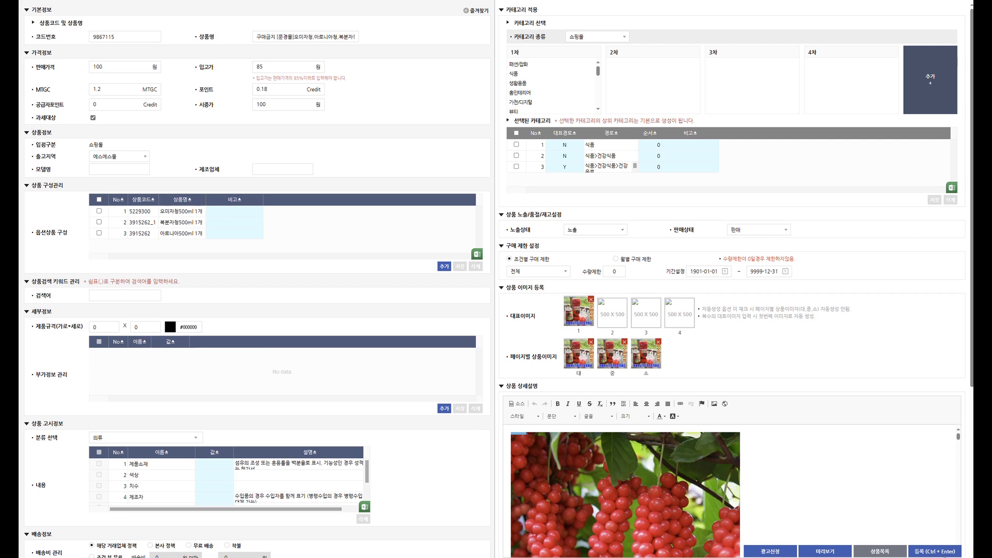
# Register the main product with its option products, apply the 승인 확인 summary and acknowledge the registration
pyautogui.click(933, 554)
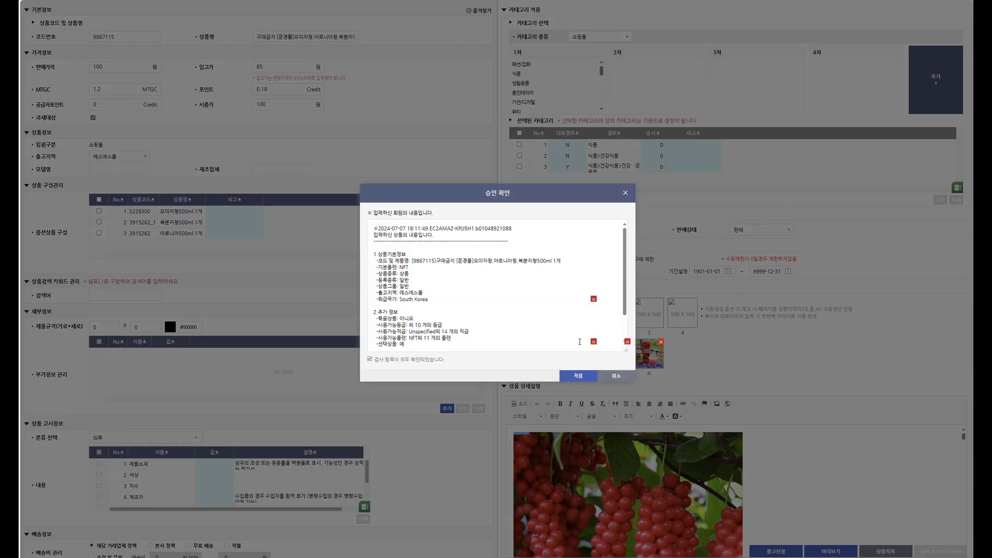
pyautogui.click(578, 377)
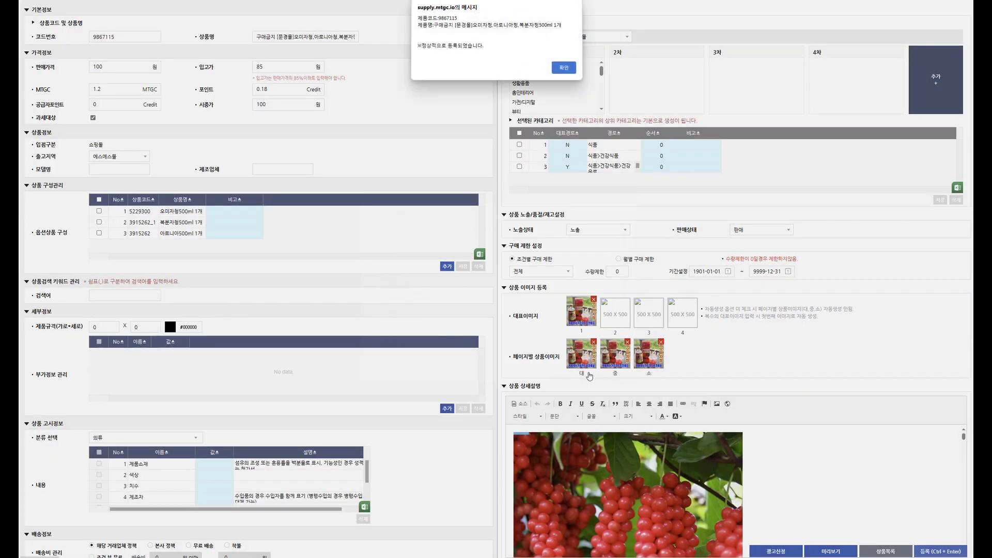
pyautogui.click(563, 69)
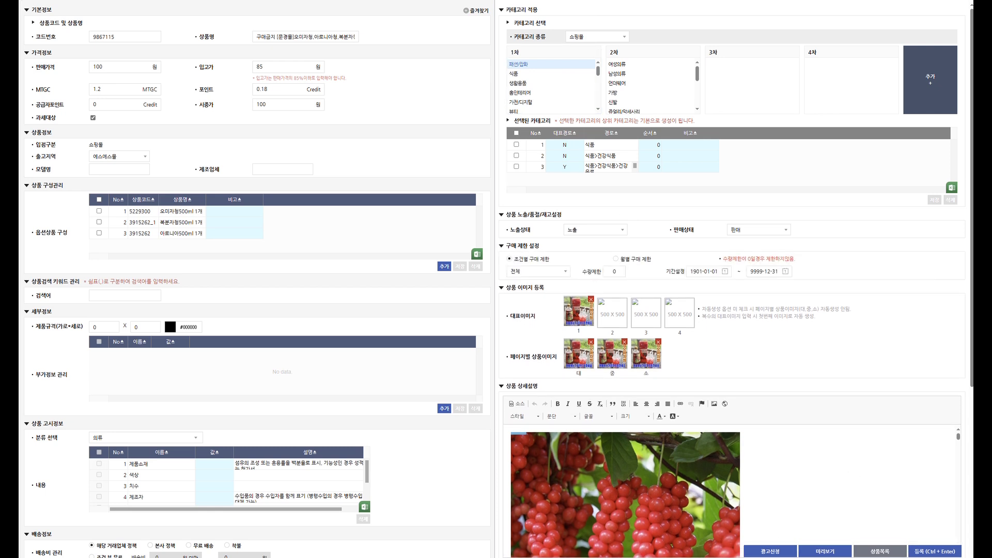
# Preview the main product's shop page, examine the choices under 옵션선택 and close the preview
pyautogui.click(831, 552)
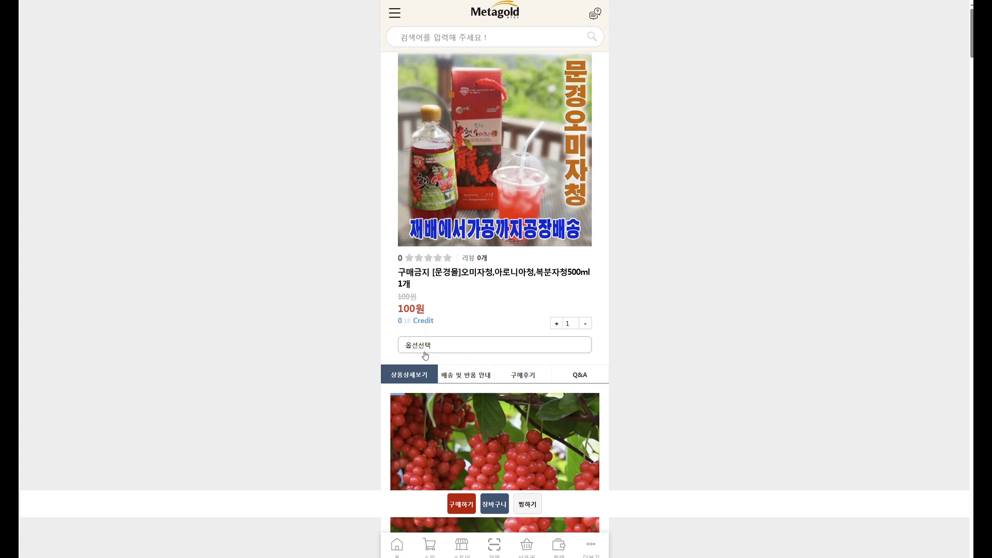
pyautogui.click(584, 346)
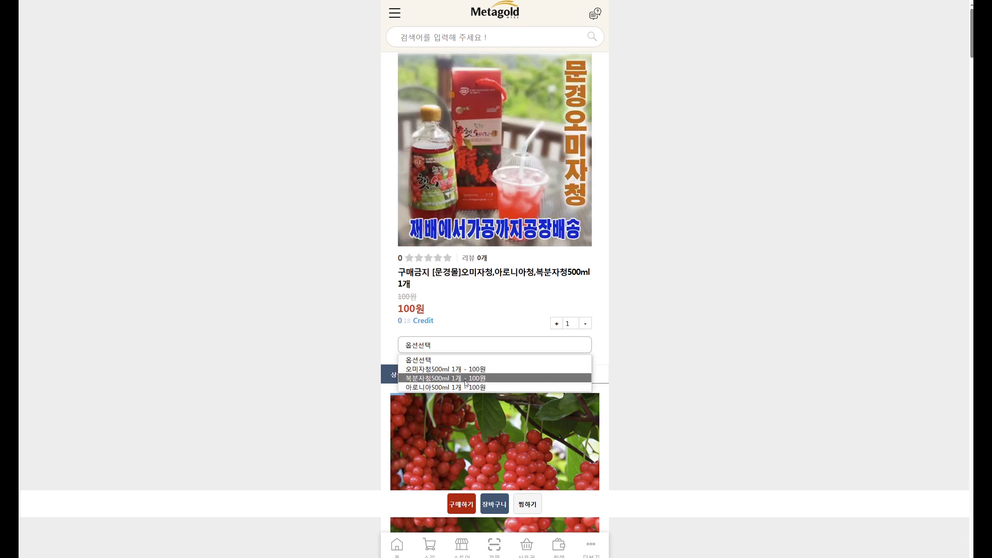
pyautogui.click(692, 213)
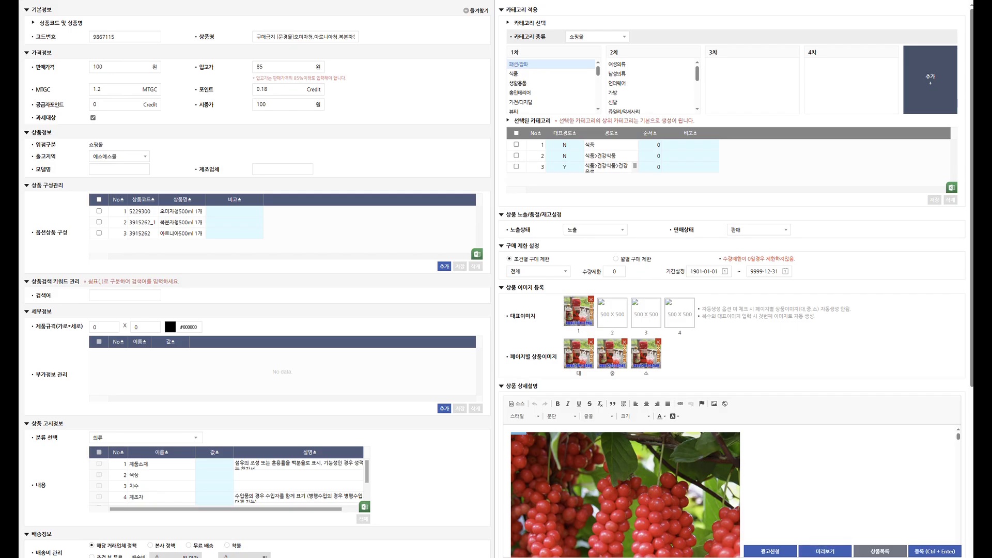